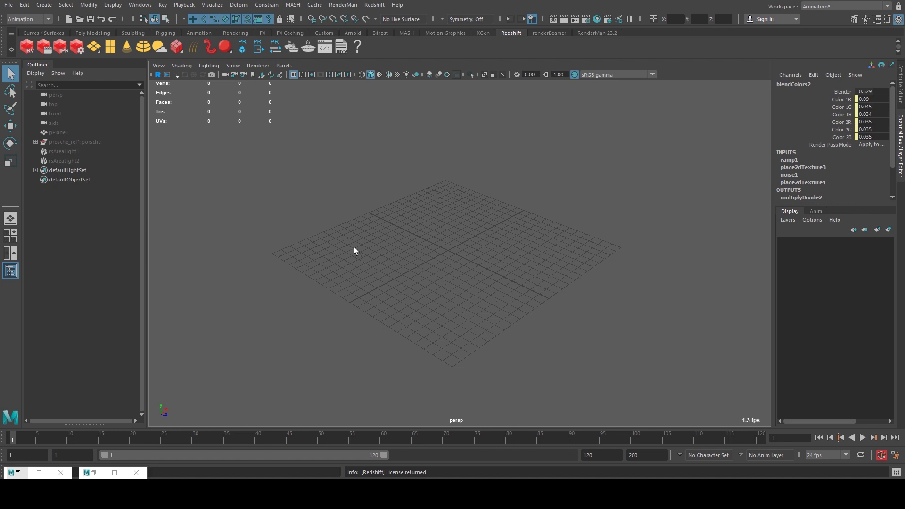
# Duplicate the hidden pPlane1 ground plane and make the copy visible
pyautogui.click(352, 155)
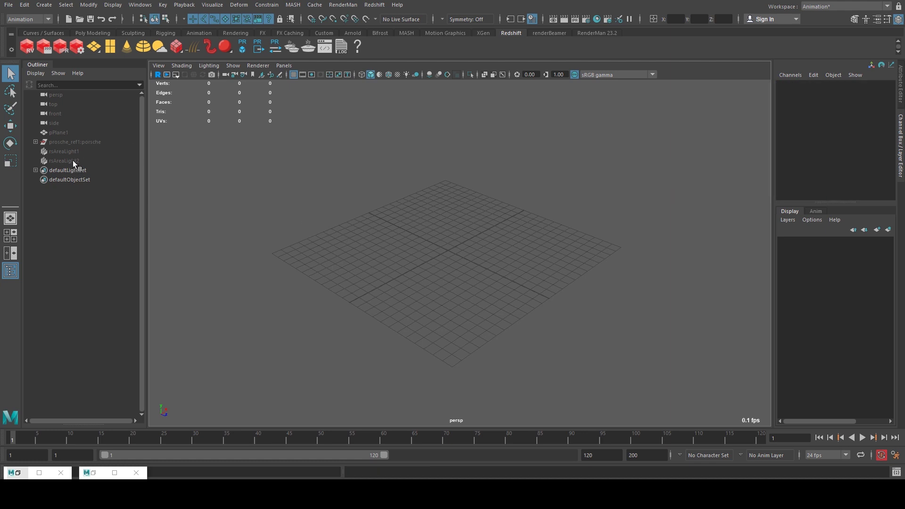
pyautogui.click(72, 132)
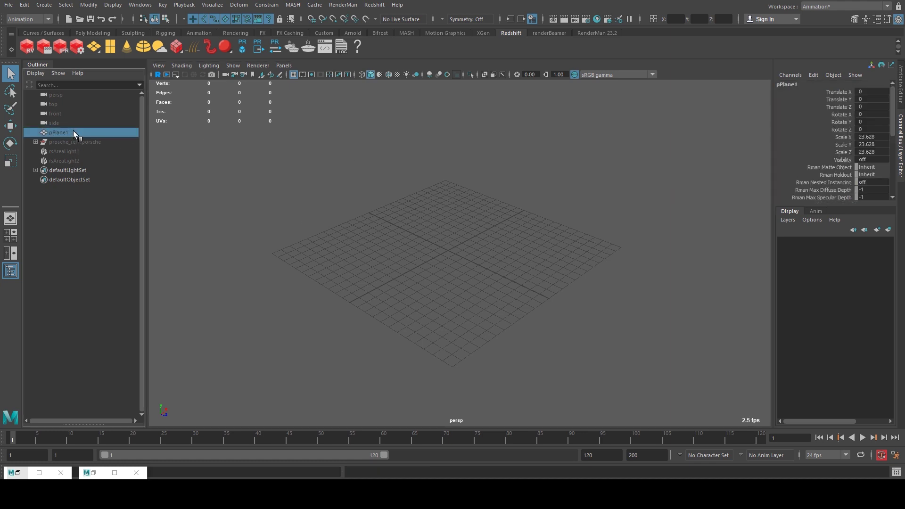
pyautogui.hotkey('ctrl', 'd')
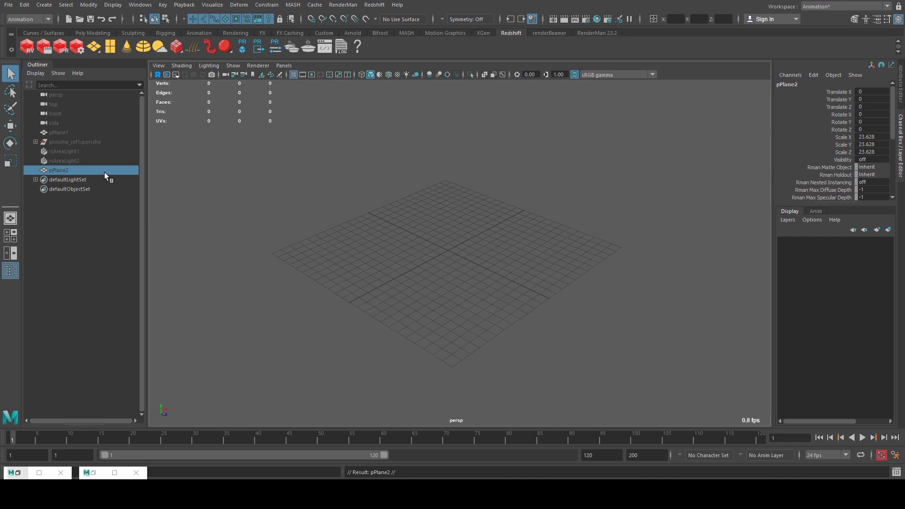
pyautogui.hotkey('shift', 'h')
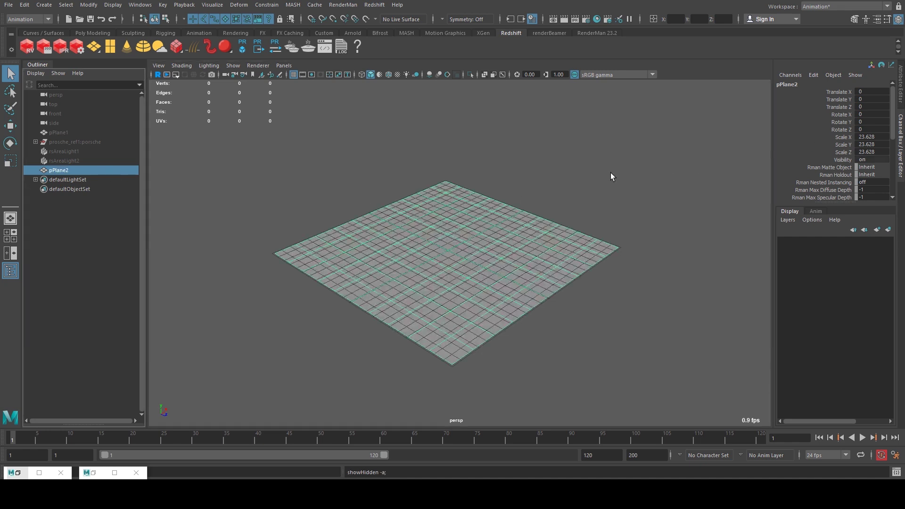
# Hide the viewport grid and keep the duplicated plane selected
pyautogui.click(609, 177)
pyautogui.click(454, 220)
pyautogui.click(499, 179)
pyautogui.click(479, 221)
pyautogui.click(301, 74)
pyautogui.click(534, 139)
pyautogui.click(478, 253)
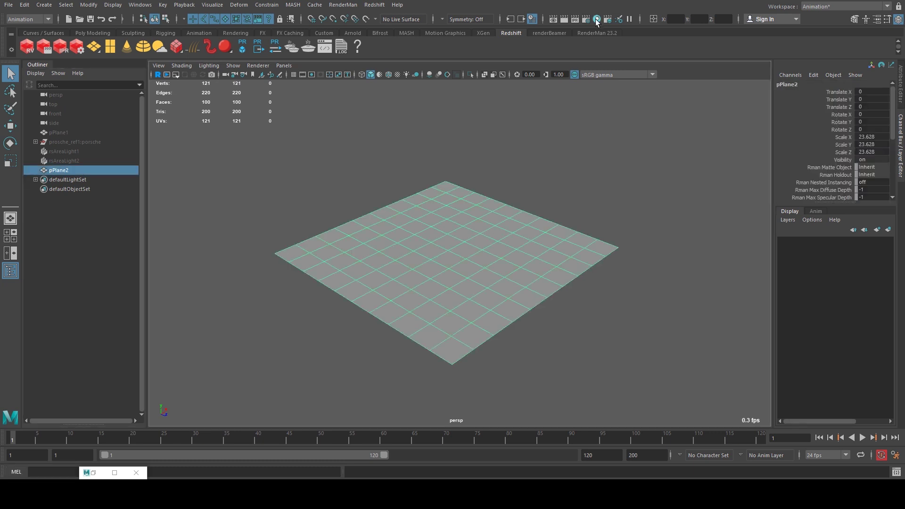
# Open the Hypershade and create a RedshiftMaterialBlender node in the empty graph
pyautogui.click(595, 18)
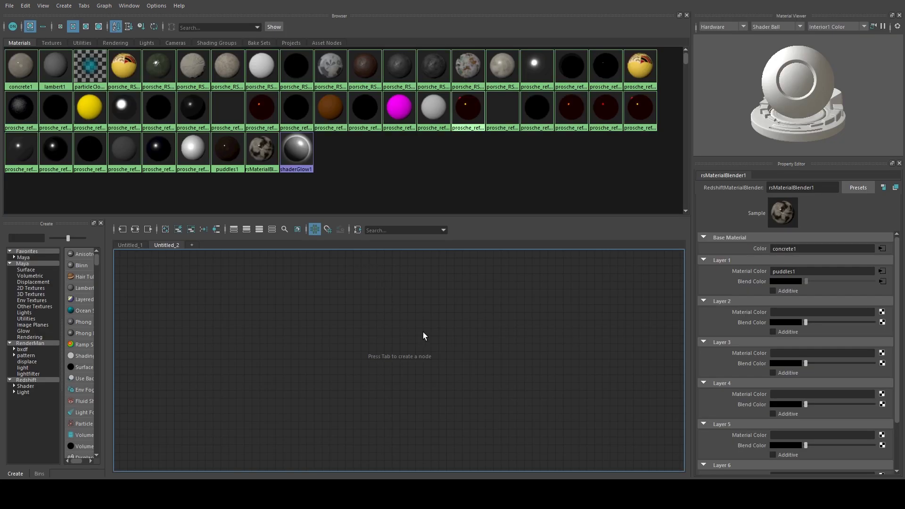
pyautogui.press('Tab')
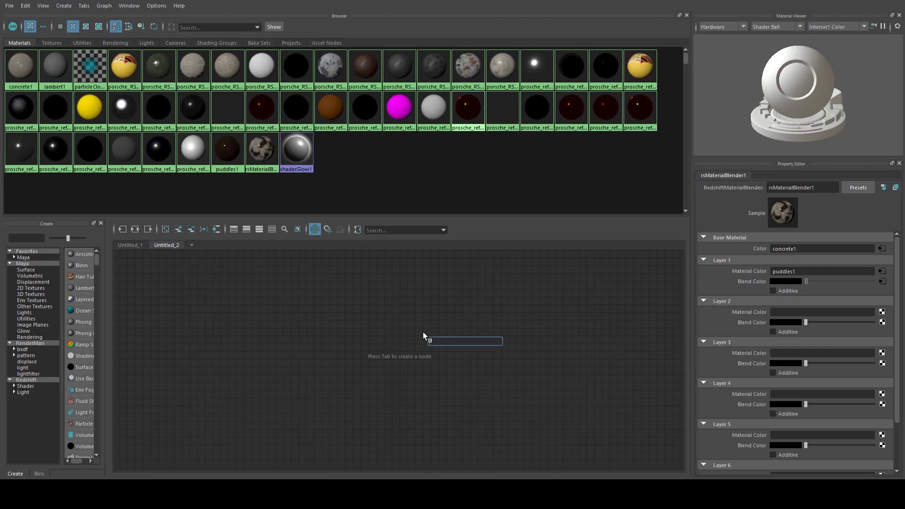
pyautogui.write('mat')
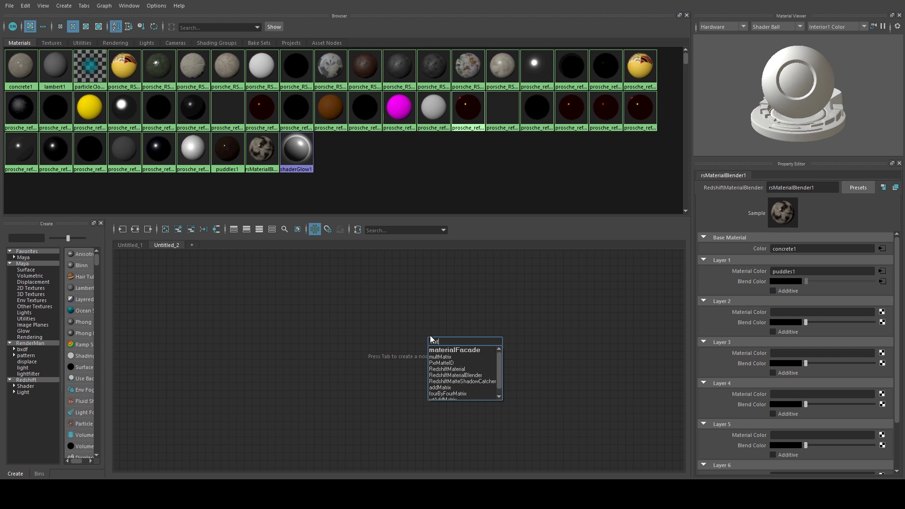
pyautogui.click(464, 375)
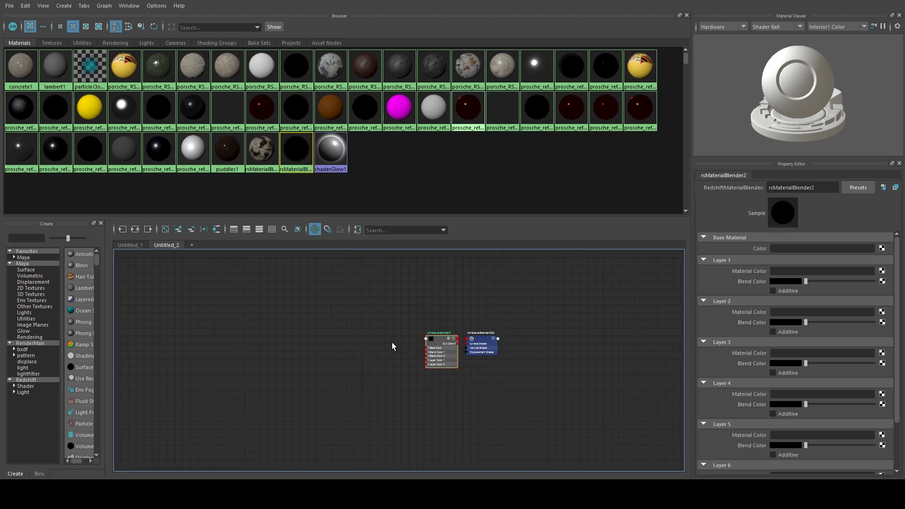
# Create a RedshiftMaterial node beside the blender and delete the material's own shading group
pyautogui.press('Tab')
pyautogui.write('mater')
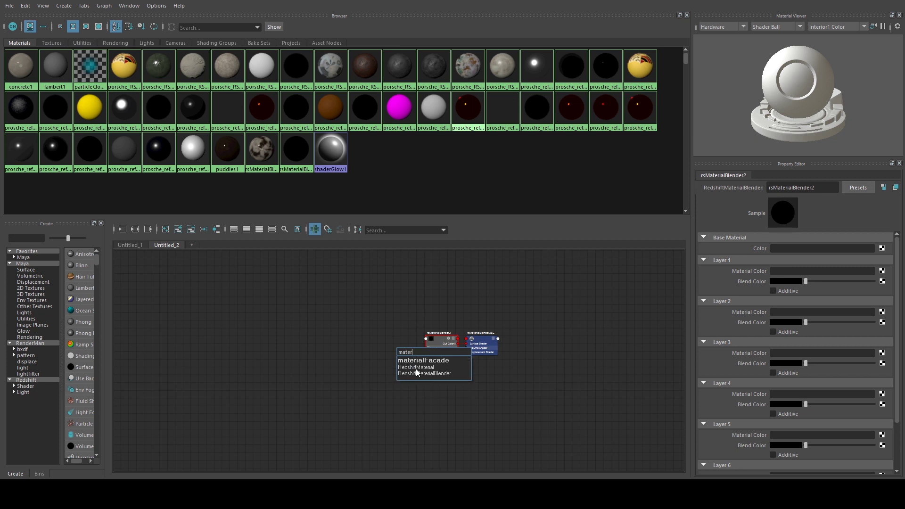
pyautogui.click(416, 367)
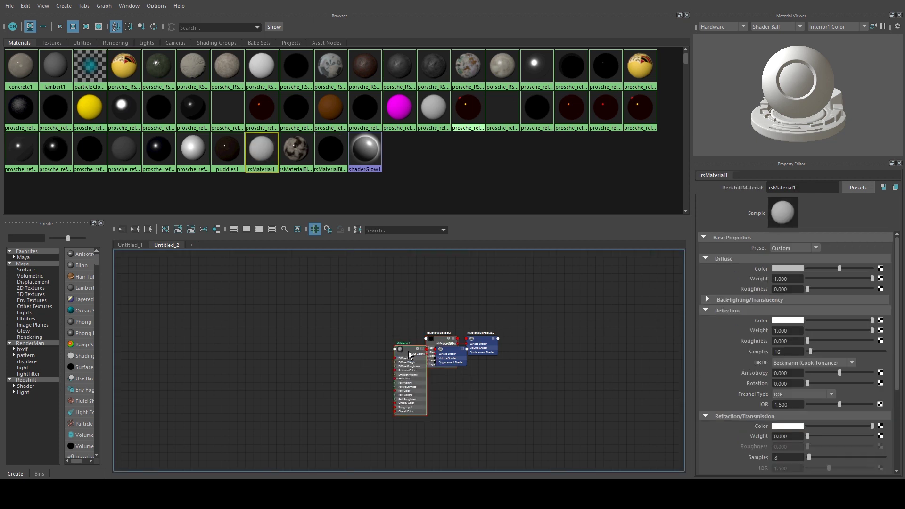
pyautogui.moveTo(407, 353); pyautogui.dragTo(357, 319)
pyautogui.moveTo(453, 355); pyautogui.dragTo(425, 290)
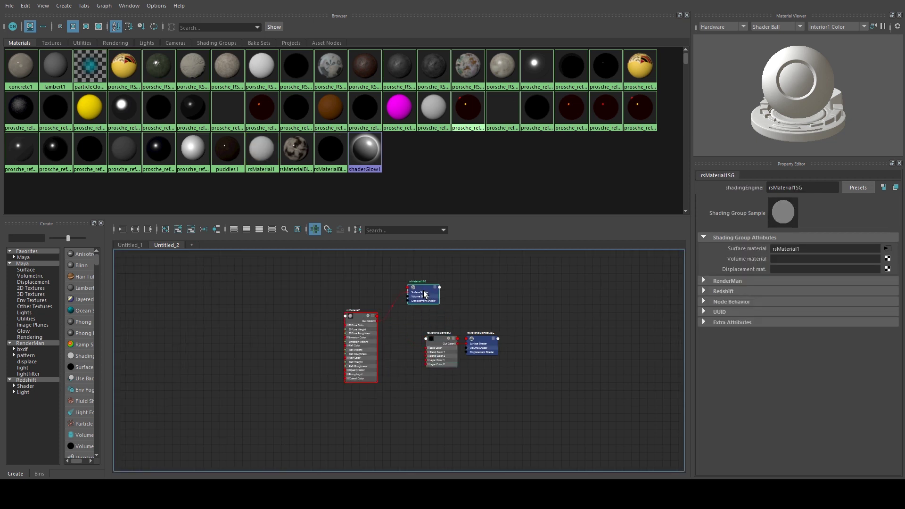
pyautogui.scroll(2, 426, 295)
pyautogui.keyDown('alt'); pyautogui.moveTo(426, 299); pyautogui.dragTo(434, 276, button='middle'); pyautogui.keyUp('alt')
pyautogui.press('Delete')
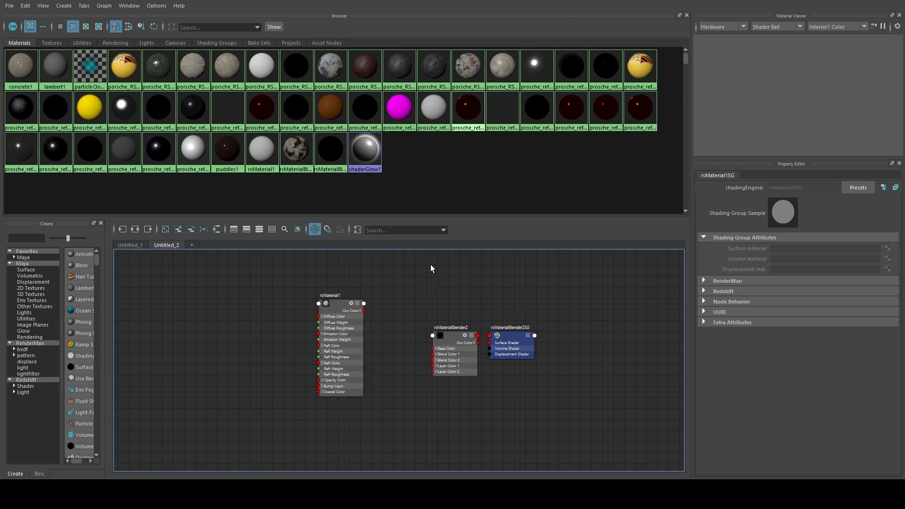
# Duplicate the Redshift material and place the copy below the original in the graph
pyautogui.click(347, 304)
pyautogui.moveTo(331, 308); pyautogui.dragTo(338, 287)
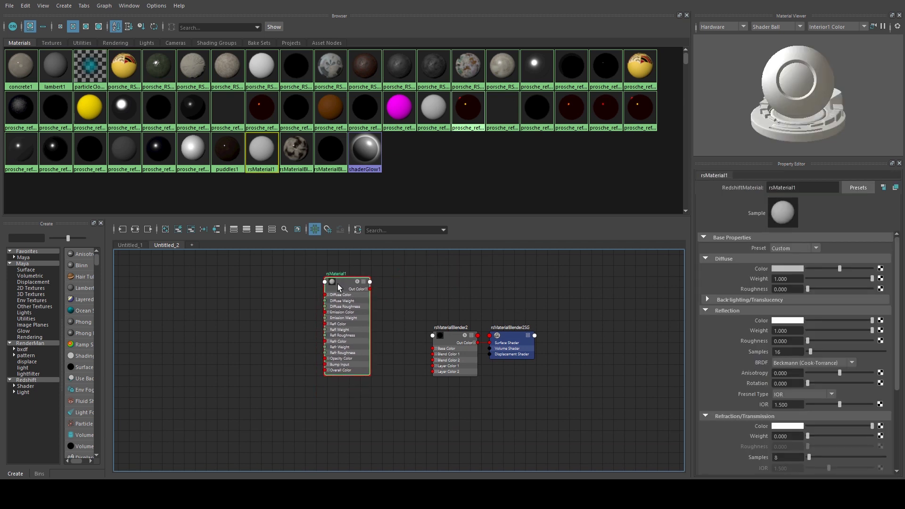
pyautogui.hotkey('ctrl', 'd')
pyautogui.moveTo(221, 315); pyautogui.dragTo(349, 395)
# Rename the upper Redshift material to asphalt
pyautogui.click(341, 276)
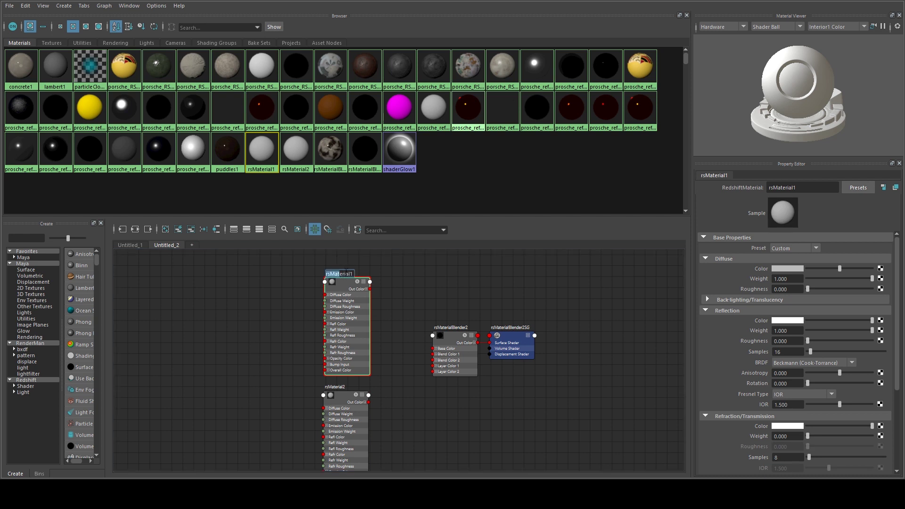
pyautogui.doubleClick(340, 273)
pyautogui.write('l')
pyautogui.write('asp')
pyautogui.write('halt')
pyautogui.press('Return')
# Rename the lower Redshift material to puddles
pyautogui.click(342, 396)
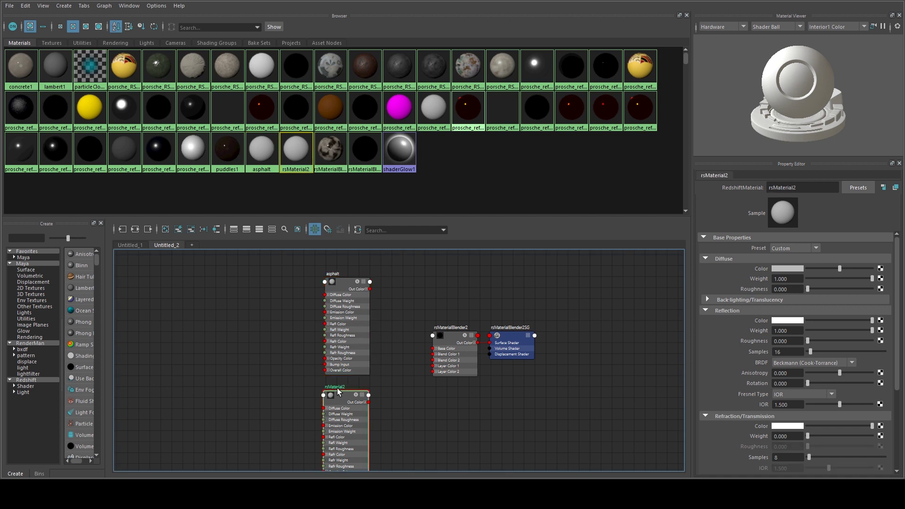
pyautogui.doubleClick(337, 387)
pyautogui.write('puddles')
pyautogui.press('Return')
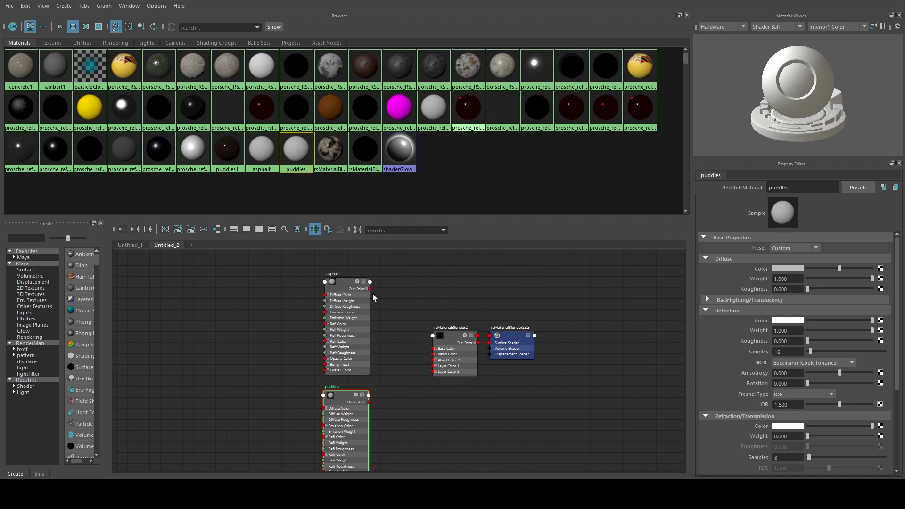
# Connect the asphalt material to the blender's Base Color and the puddles material to its Layer Color 1
pyautogui.moveTo(370, 292); pyautogui.dragTo(433, 347)
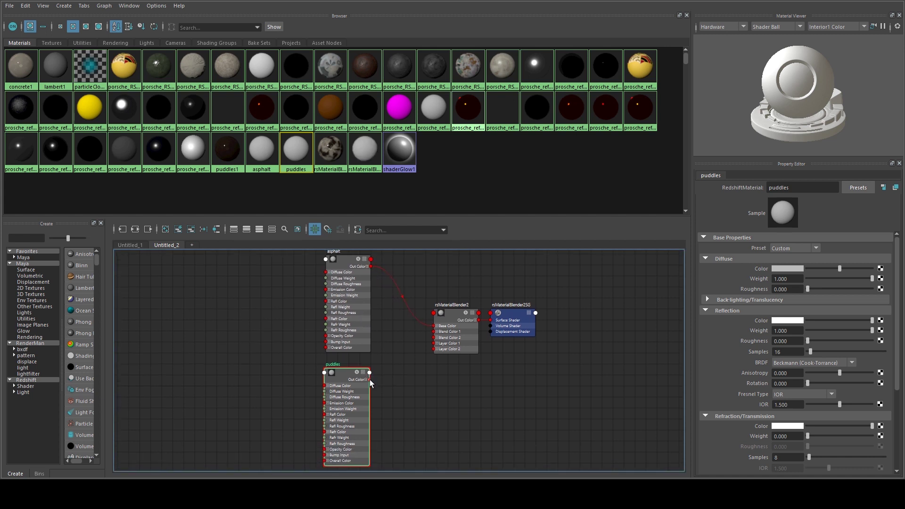
pyautogui.moveTo(418, 352)
pyautogui.mouseDown()
pyautogui.moveTo(432, 331)
pyautogui.moveTo(433, 343)
pyautogui.mouseUp()
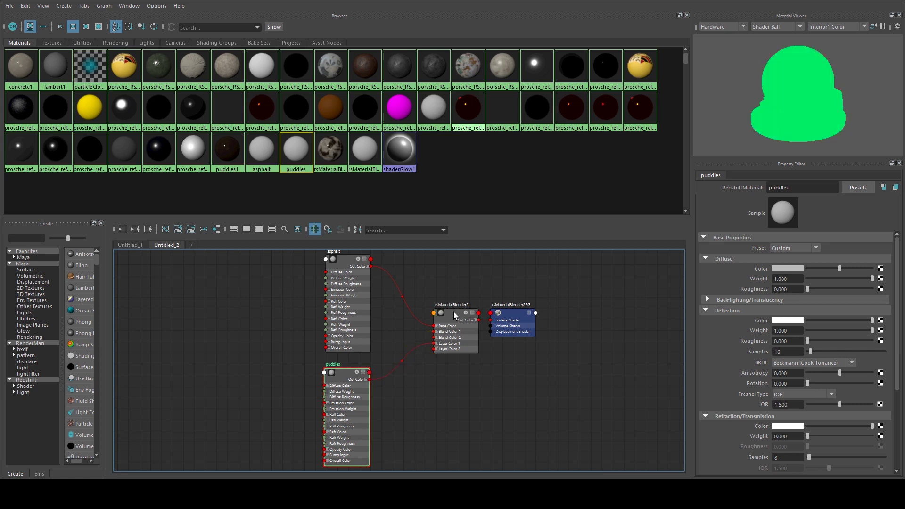
pyautogui.click(441, 320)
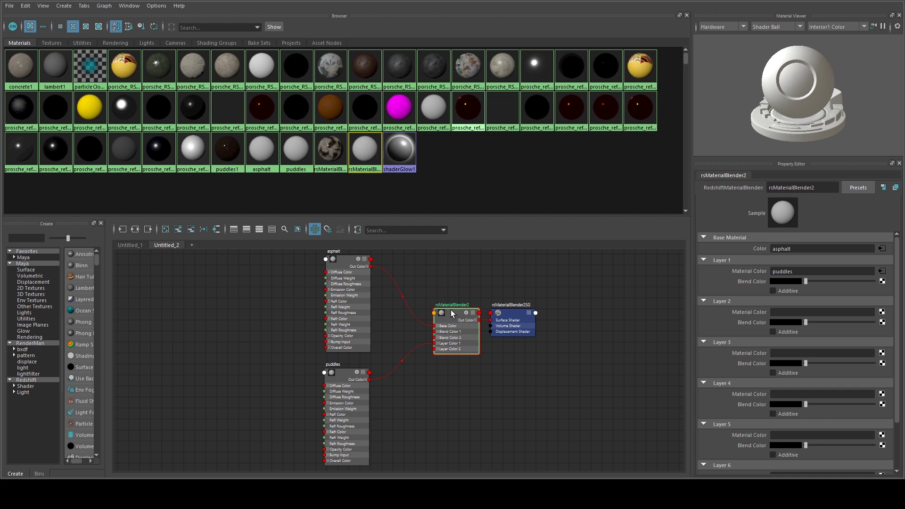
# Create a file texture node to the left of the asphalt material
pyautogui.keyDown('alt'); pyautogui.moveTo(423, 269); pyautogui.dragTo(439, 284, button='middle'); pyautogui.keyUp('alt')
pyautogui.click(306, 298)
pyautogui.press('Tab')
pyautogui.write('file')
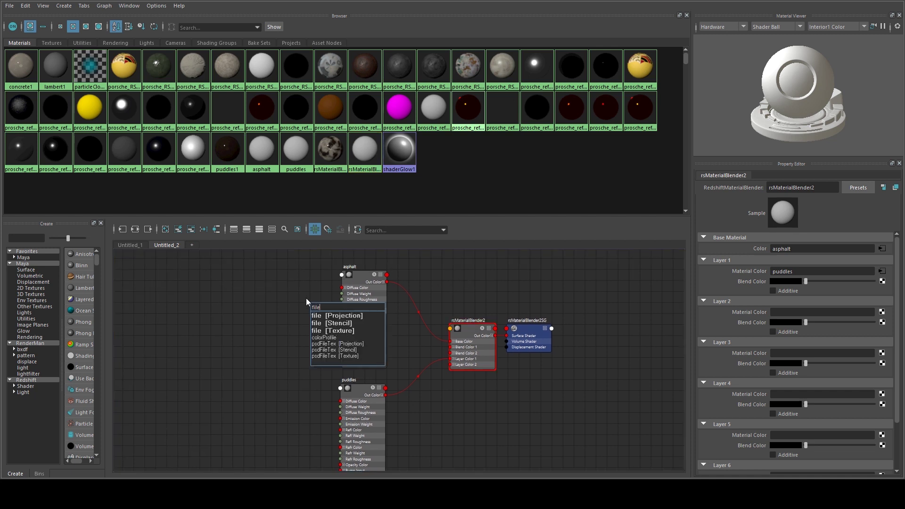
pyautogui.click(324, 329)
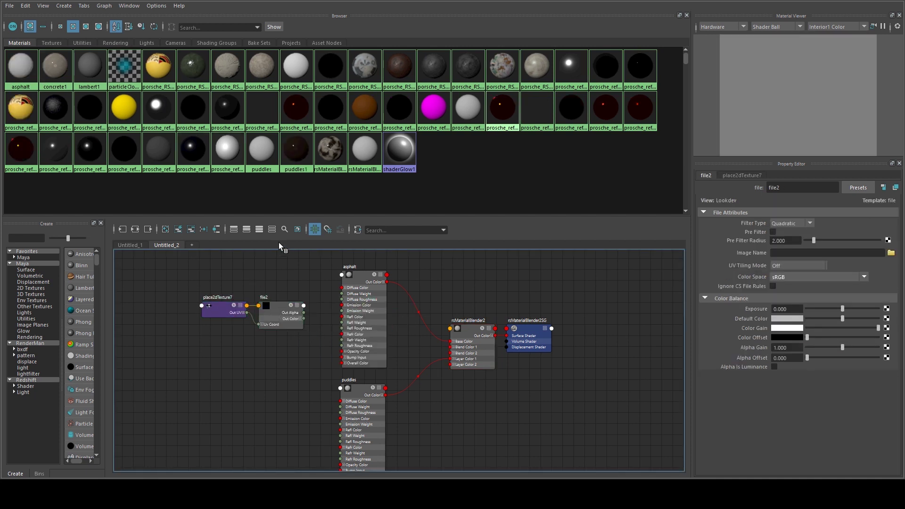
# Turn off grid snapping, align the file and placement nodes beside asphalt, and connect the file's Out Color to asphalt's Diffuse Color
pyautogui.click(314, 229)
pyautogui.click(277, 307)
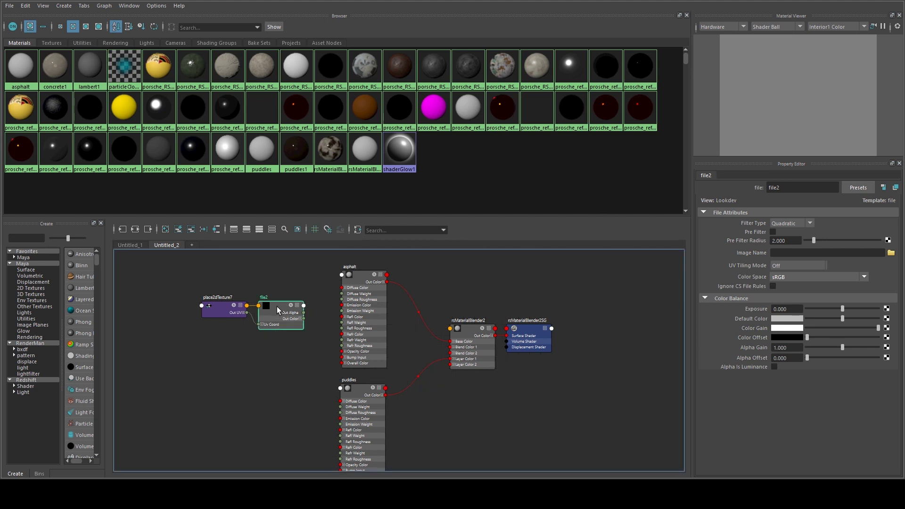
pyautogui.moveTo(277, 307); pyautogui.dragTo(285, 294)
pyautogui.moveTo(218, 306); pyautogui.dragTo(222, 286)
pyautogui.moveTo(284, 293); pyautogui.dragTo(343, 287)
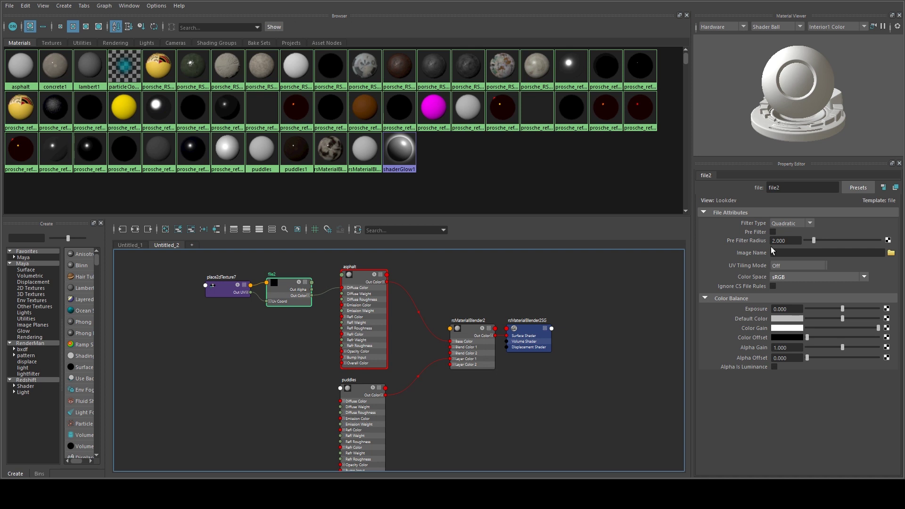
# Load road_road_0016_01_tiled.jpg as the file texture's image
pyautogui.click(890, 253)
pyautogui.click(410, 210)
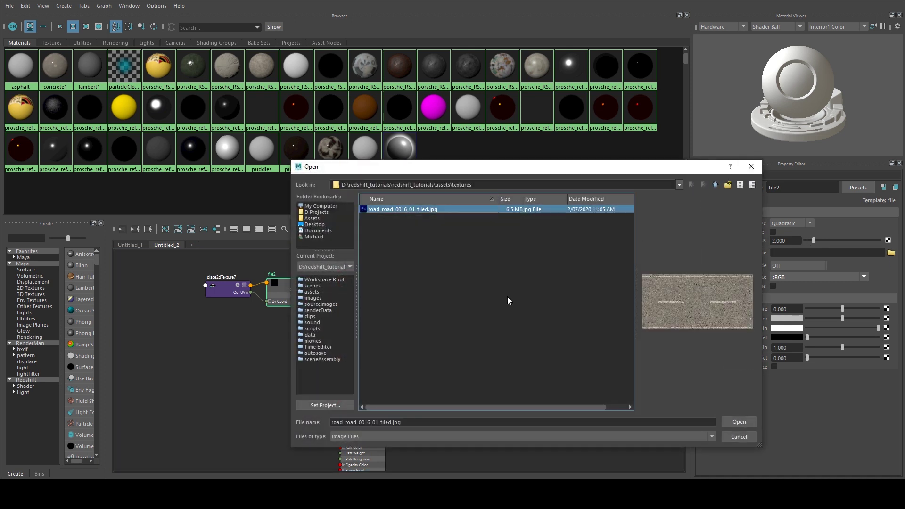
pyautogui.click(738, 422)
# Set the road texture's Repeat UV to 2 and 2 in its 2D placement node
pyautogui.click(224, 290)
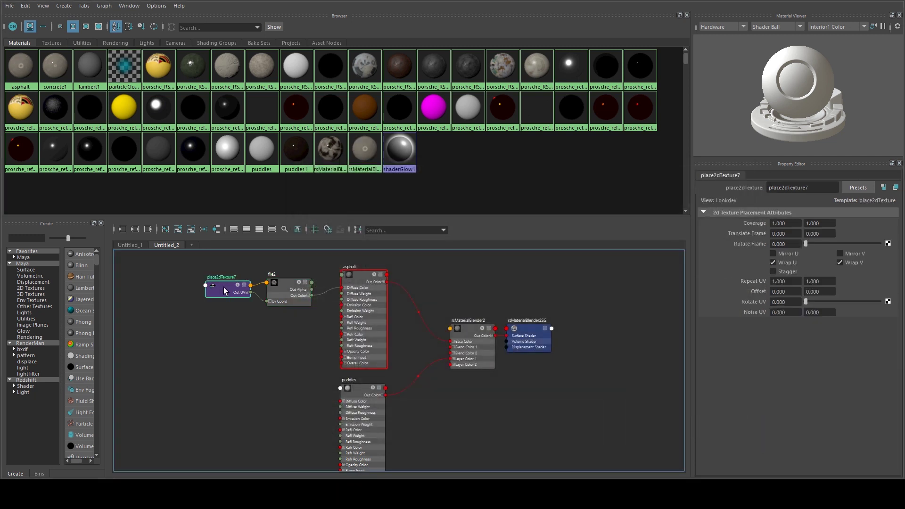
pyautogui.click(796, 281)
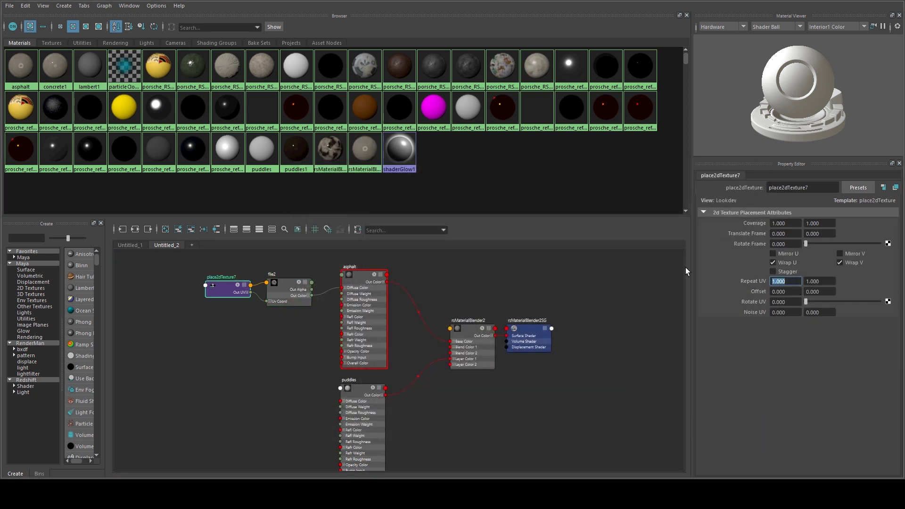
pyautogui.write('2')
pyautogui.press('Tab')
pyautogui.write('2')
pyautogui.press('Return')
pyautogui.click(283, 343)
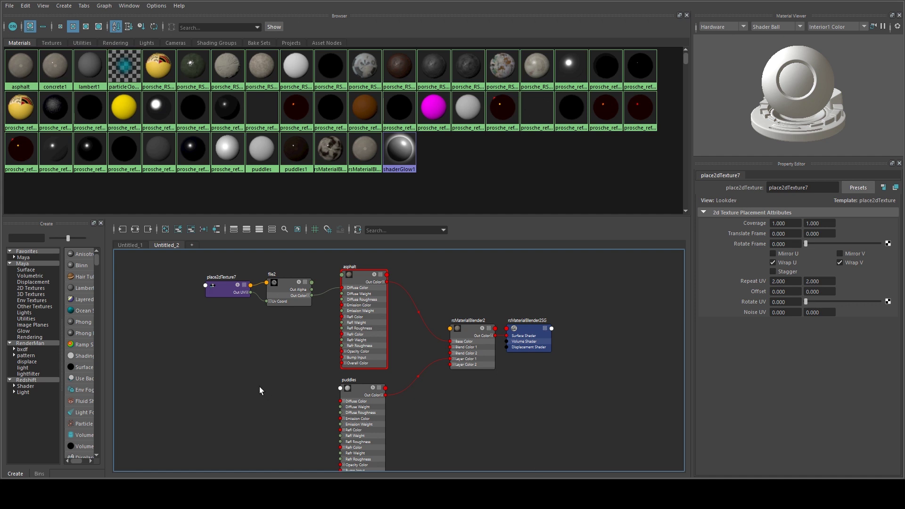
# Assign the new material blender to the selected pPlane2 and return to the main viewport
pyautogui.click(465, 232)
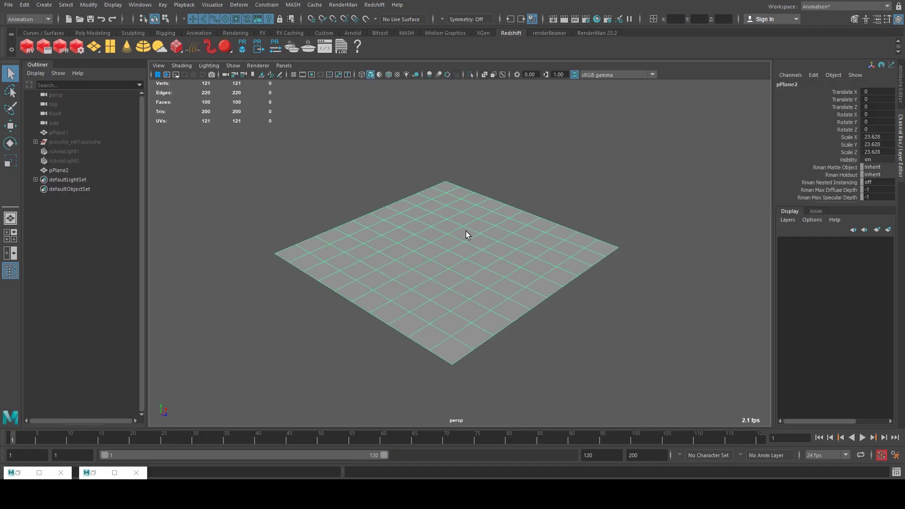
pyautogui.click(21, 476)
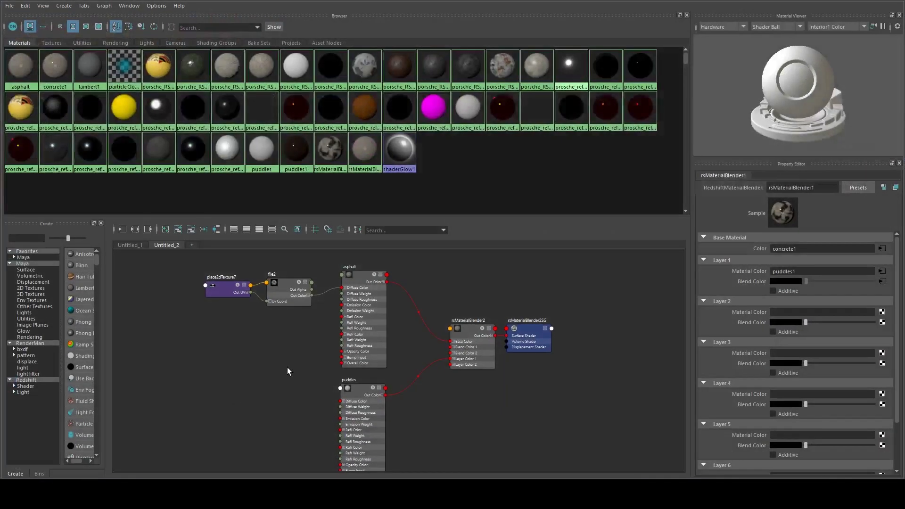
pyautogui.rightClick(471, 330)
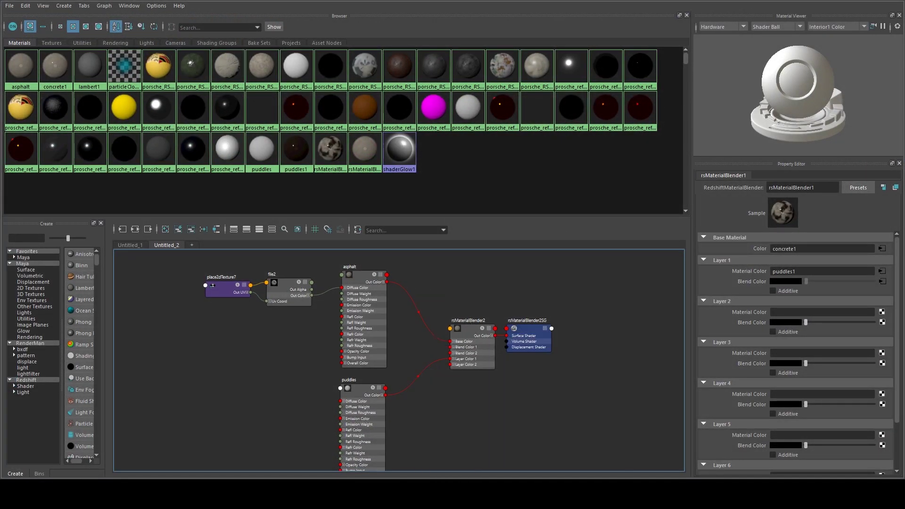
pyautogui.hotkey('alt', 'Tab')
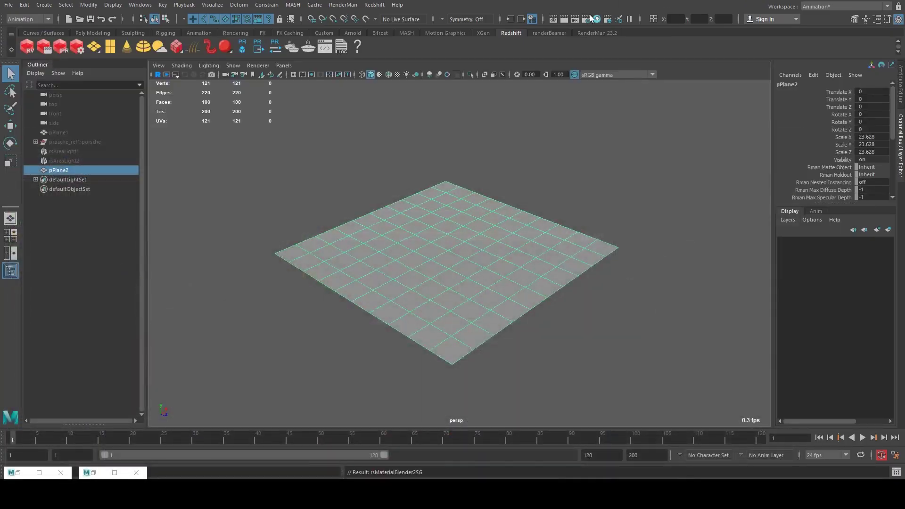
# Preview the road texture on the plane from a lower angle in a live Redshift render, and stop and minimize it
pyautogui.click(64, 44)
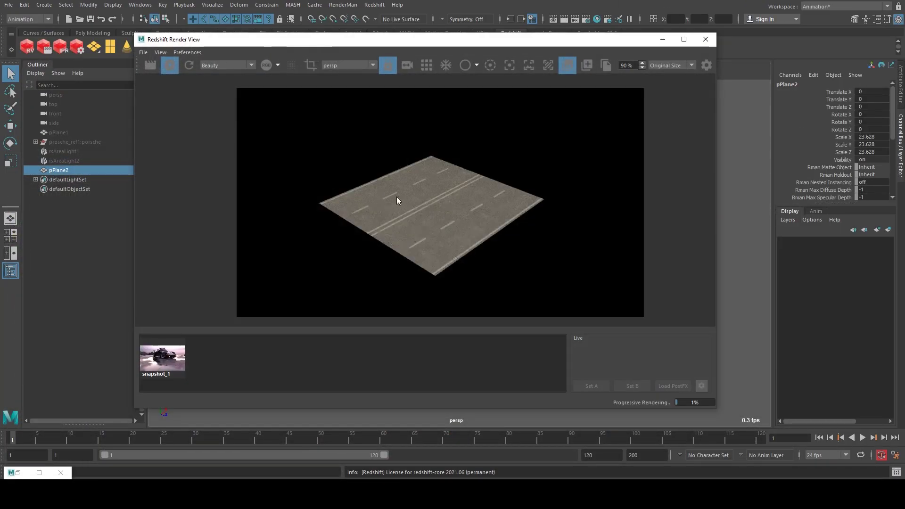
pyautogui.moveTo(593, 41); pyautogui.dragTo(512, 47)
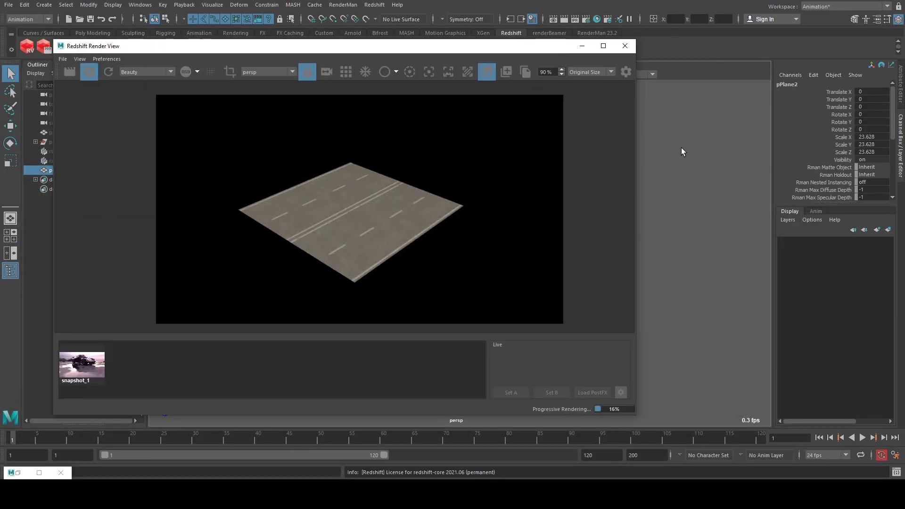
pyautogui.keyDown('alt'); pyautogui.moveTo(662, 138); pyautogui.dragTo(761, 207, button='right'); pyautogui.keyUp('alt')
pyautogui.keyDown('alt'); pyautogui.moveTo(745, 192); pyautogui.dragTo(717, 163); pyautogui.keyUp('alt')
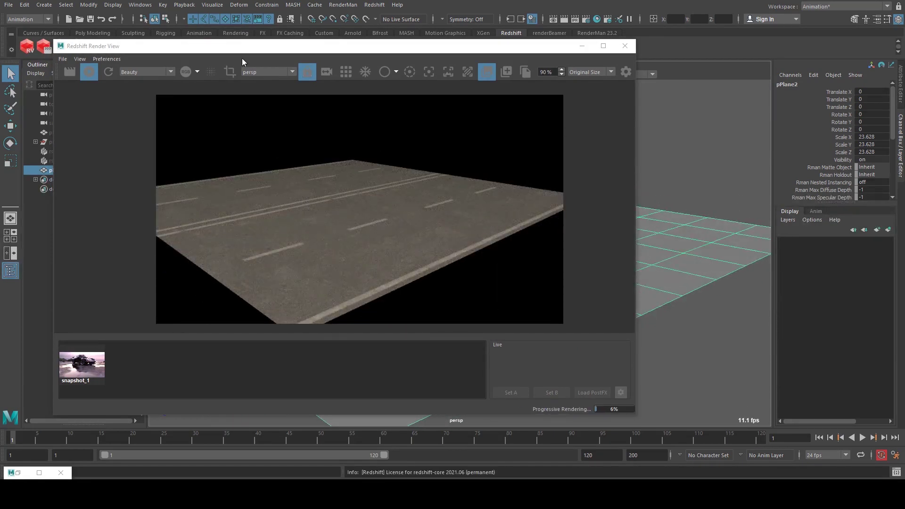
pyautogui.click(89, 71)
pyautogui.click(581, 46)
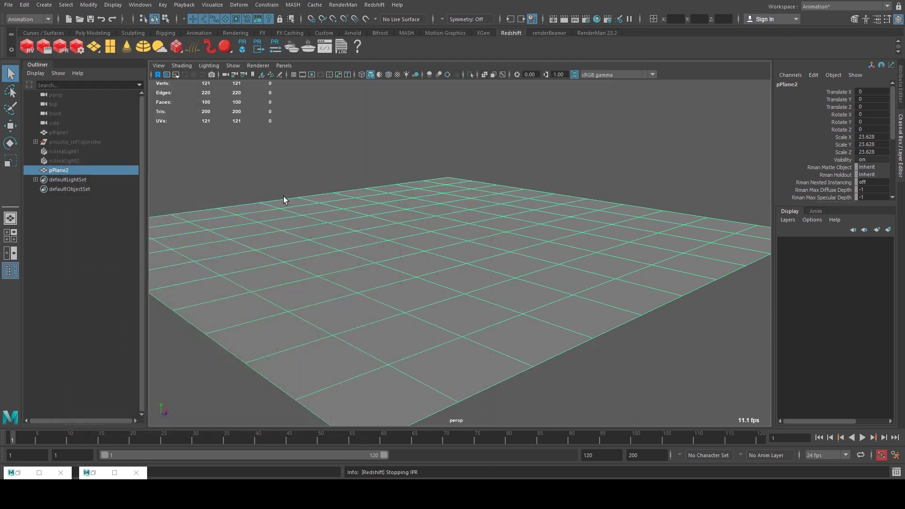
# Create a Redshift dome light, frame it in the viewport and show its attributes
pyautogui.click(159, 47)
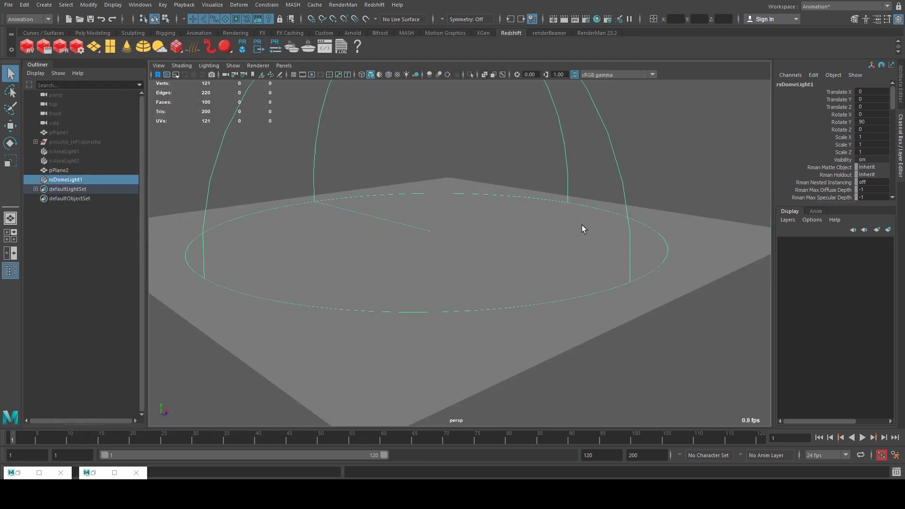
pyautogui.press('f')
pyautogui.hotkey('ctrl', 'a')
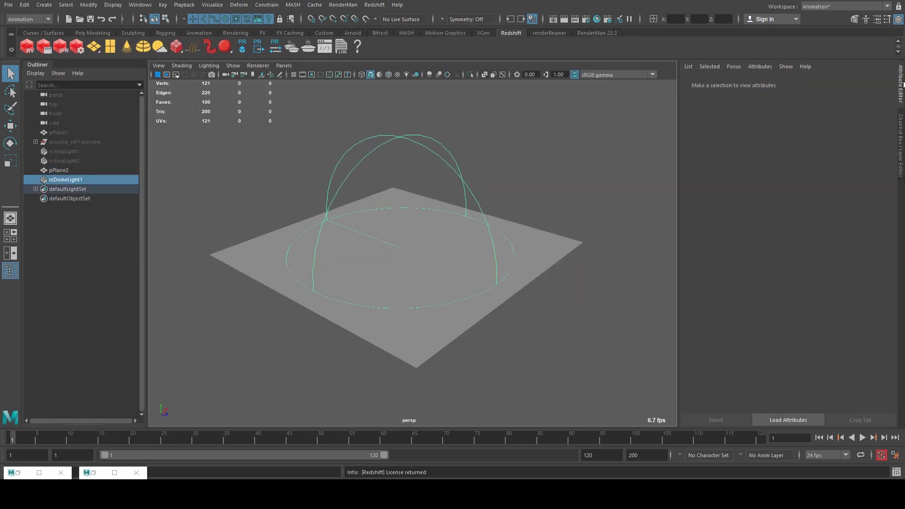
# Load pink_sunrise_4k.hdr from the project's assets/hdri folder as the dome light's Dome Map
pyautogui.click(862, 157)
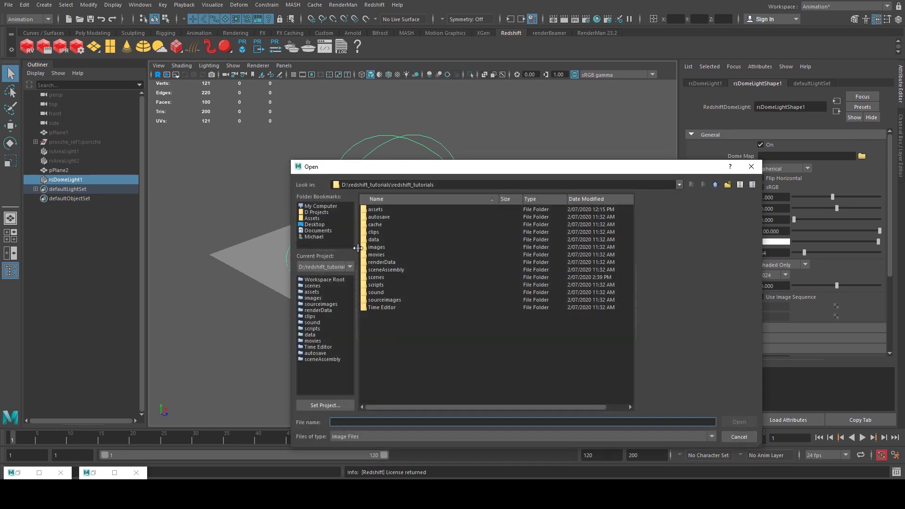
pyautogui.click(376, 210)
pyautogui.doubleClick(376, 211)
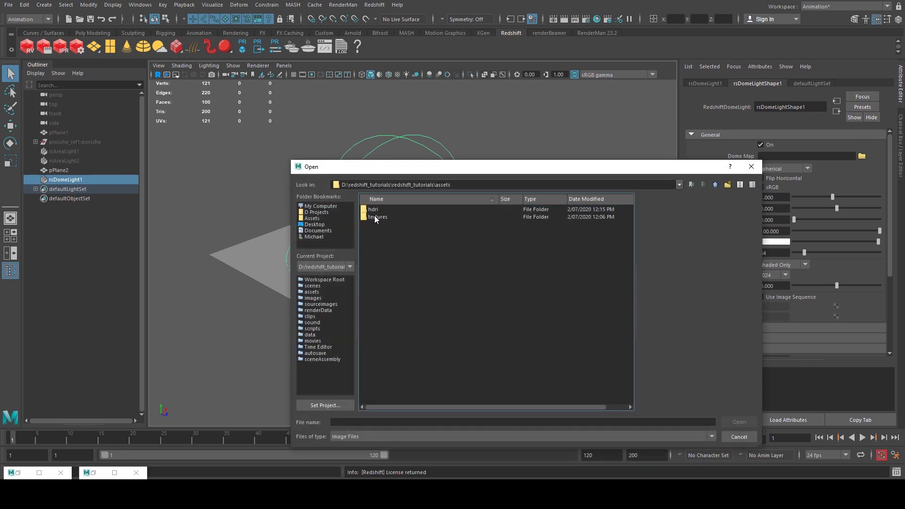
pyautogui.click(376, 210)
pyautogui.doubleClick(376, 211)
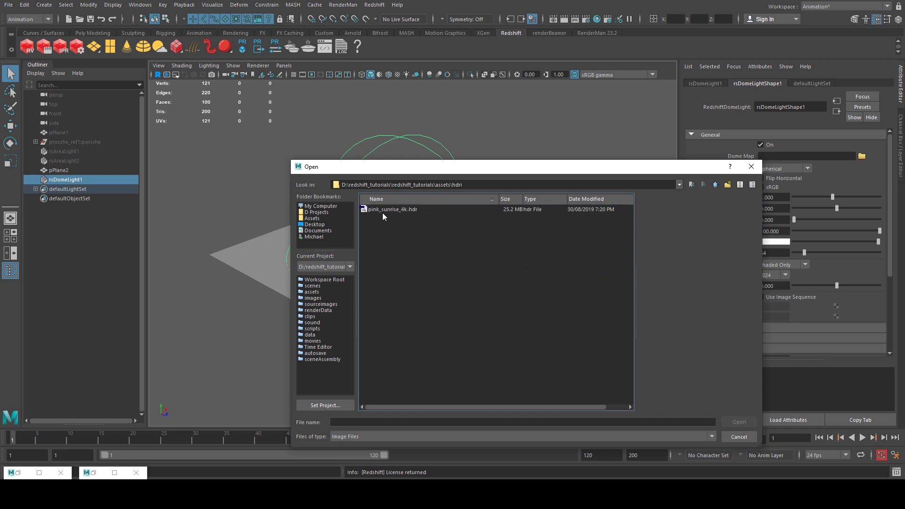
pyautogui.click(383, 212)
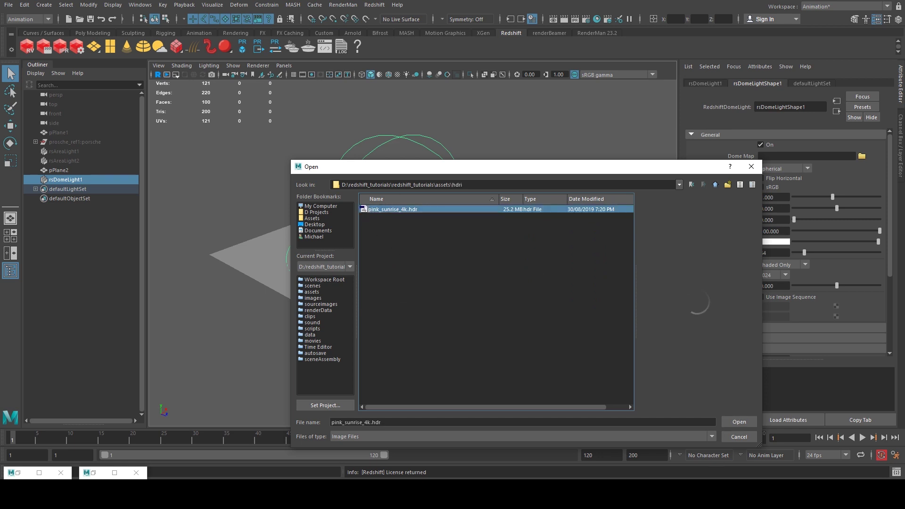
pyautogui.click(739, 421)
pyautogui.keyDown('alt'); pyautogui.moveTo(490, 182); pyautogui.dragTo(505, 193); pyautogui.keyUp('alt')
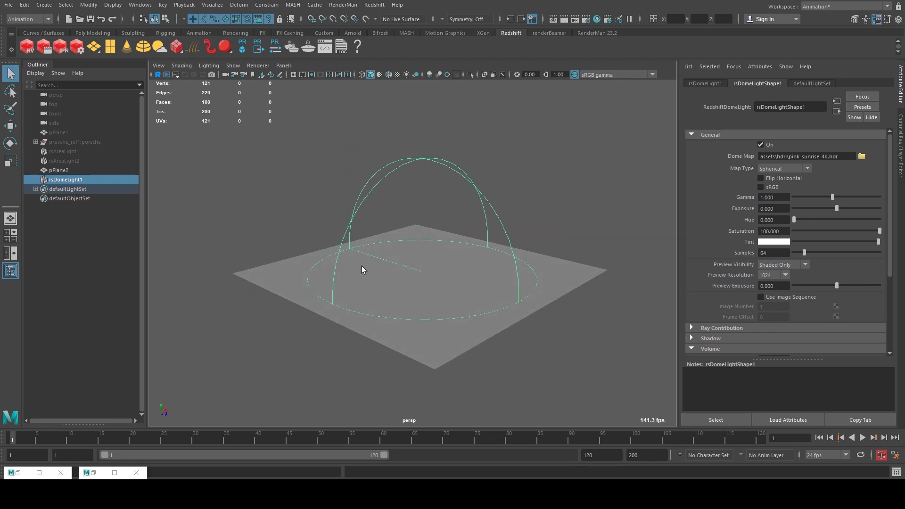
# Set the asphalt material's reflection weight to 1, its roughness to 0.05, and darken its reflection color to dark grey
pyautogui.click(18, 472)
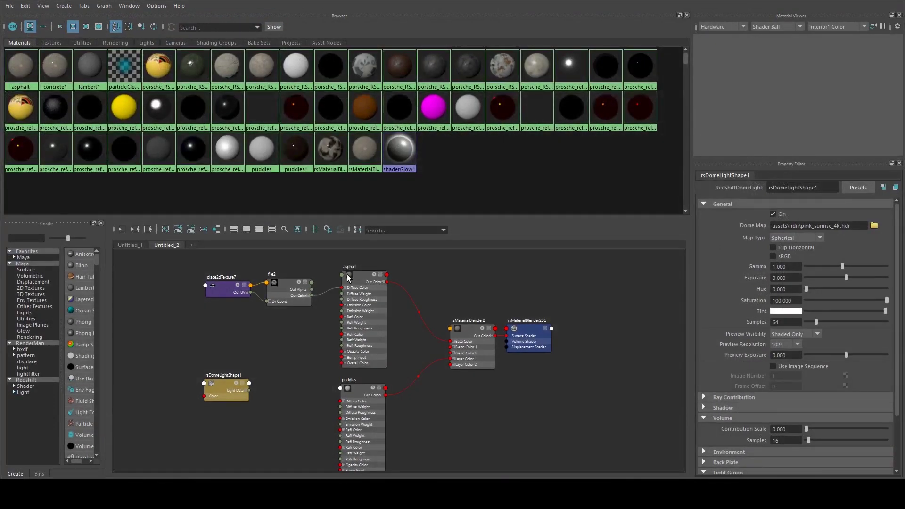
pyautogui.click(350, 278)
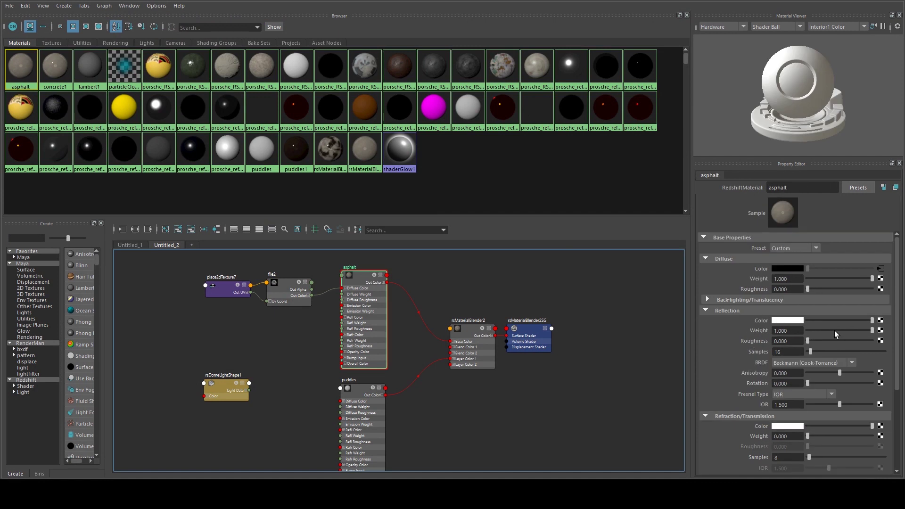
pyautogui.click(813, 330)
pyautogui.moveTo(819, 330); pyautogui.dragTo(872, 330)
pyautogui.click(811, 341)
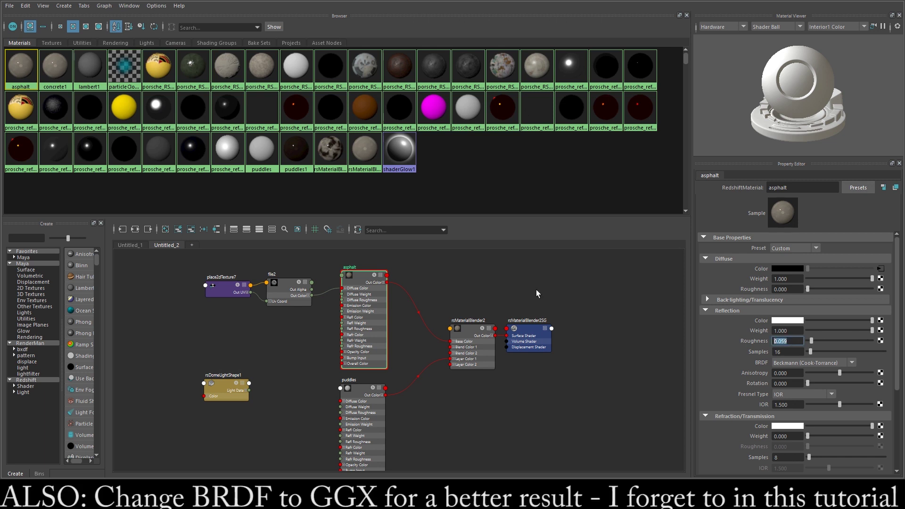
pyautogui.write('0.05')
pyautogui.press('Return')
pyautogui.moveTo(816, 321); pyautogui.dragTo(810, 320)
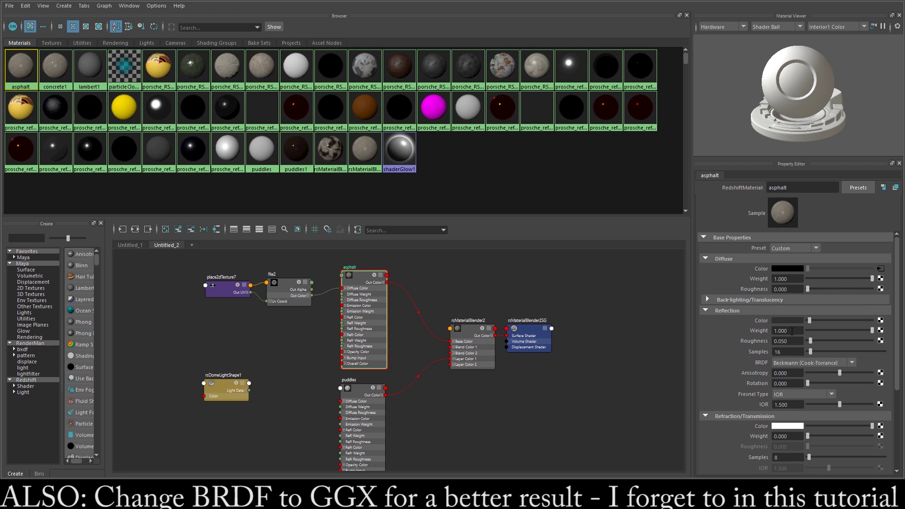
# Add a RedshiftBumpMap node and connect the road file texture's Out Color to its Input
pyautogui.click(279, 323)
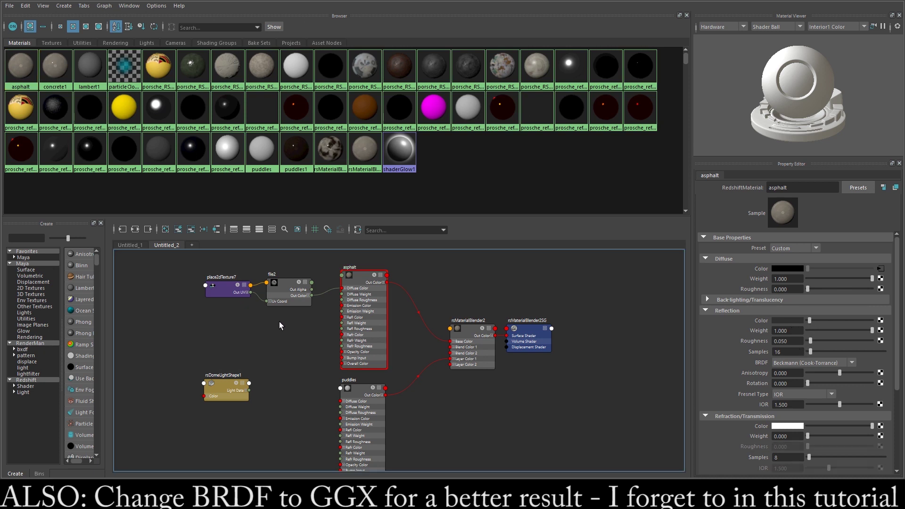
pyautogui.press('Tab')
pyautogui.write('B')
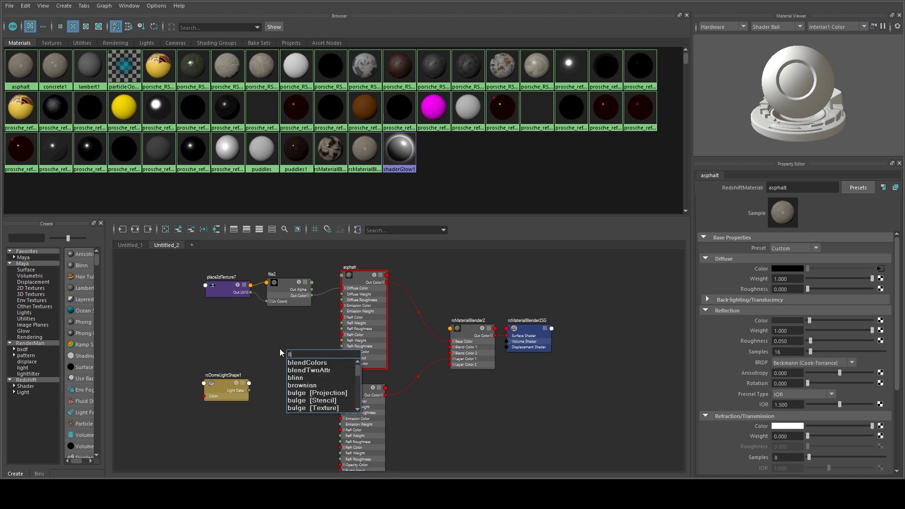
pyautogui.write('UMP')
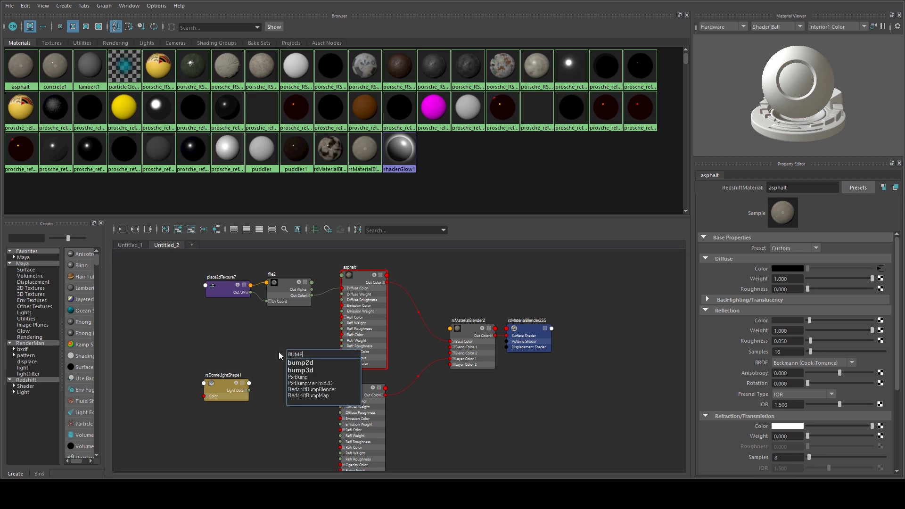
pyautogui.click(325, 396)
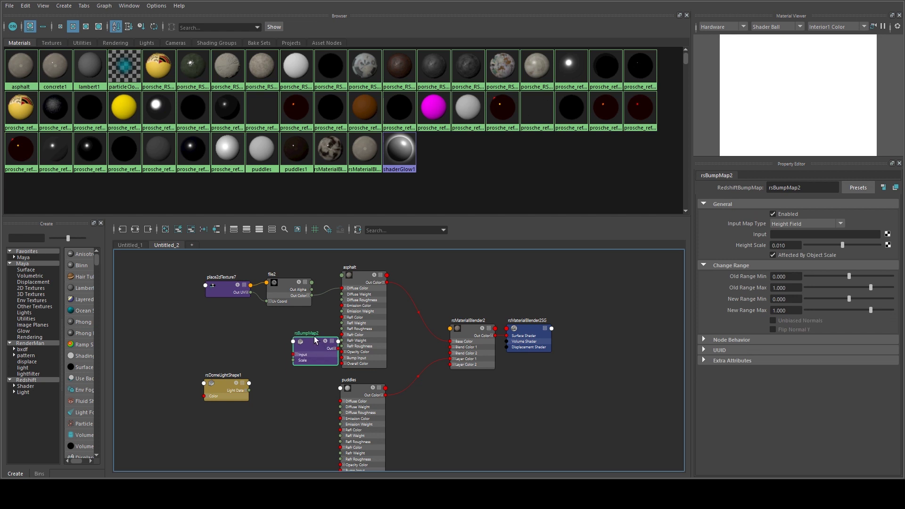
pyautogui.moveTo(311, 296); pyautogui.dragTo(273, 344)
pyautogui.moveTo(293, 360); pyautogui.dragTo(293, 344)
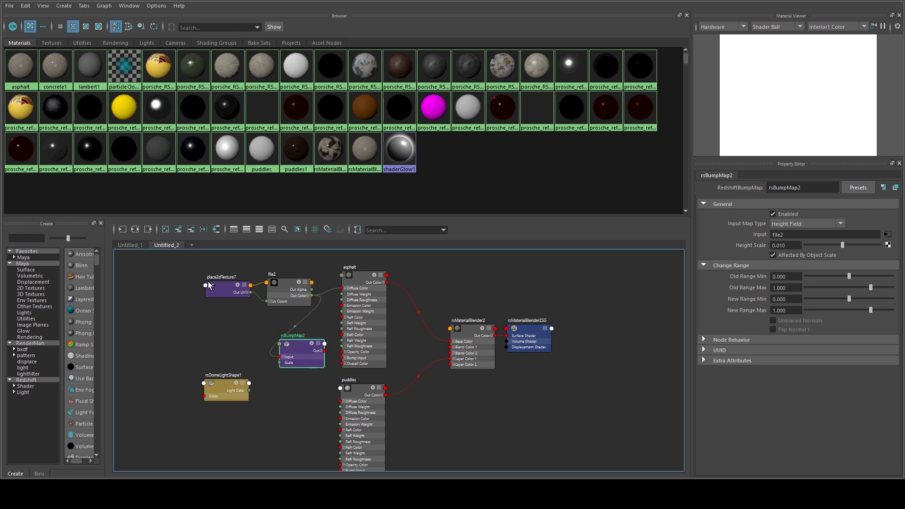
# Move the texture and bump nodes away from the asphalt material and connect the bump map's output to its Bump Input
pyautogui.moveTo(193, 260); pyautogui.dragTo(245, 327)
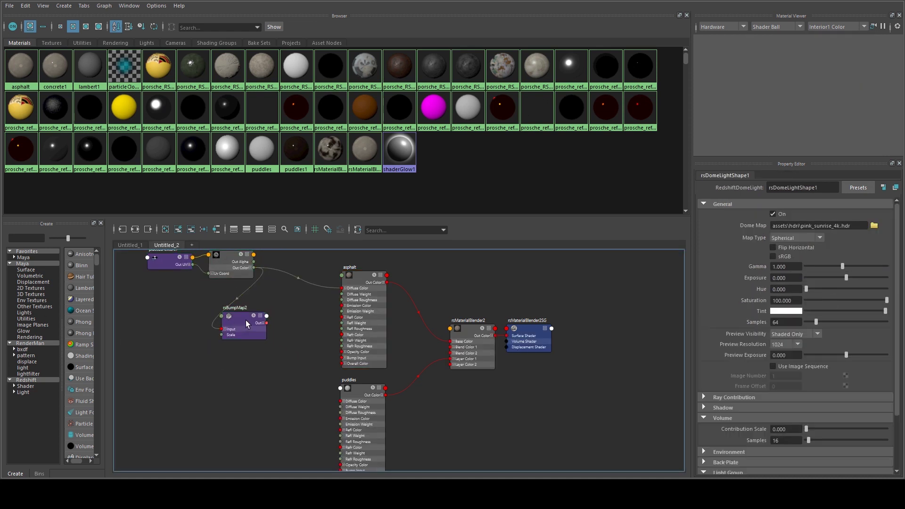
pyautogui.click(262, 326)
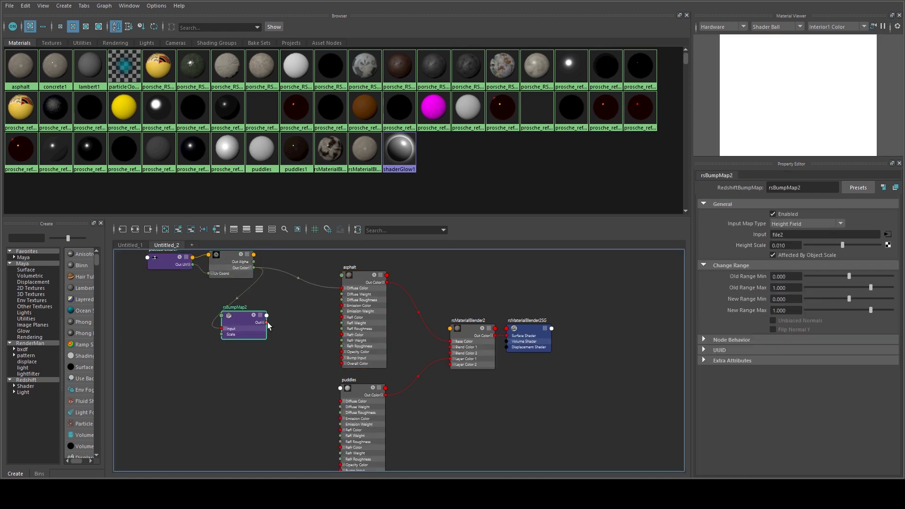
pyautogui.moveTo(266, 322); pyautogui.dragTo(343, 358)
pyautogui.moveTo(236, 319); pyautogui.dragTo(238, 319)
# Set the asphalt bump map's Height Scale to 0.005
pyautogui.moveTo(790, 247); pyautogui.dragTo(748, 245)
pyautogui.write('.005')
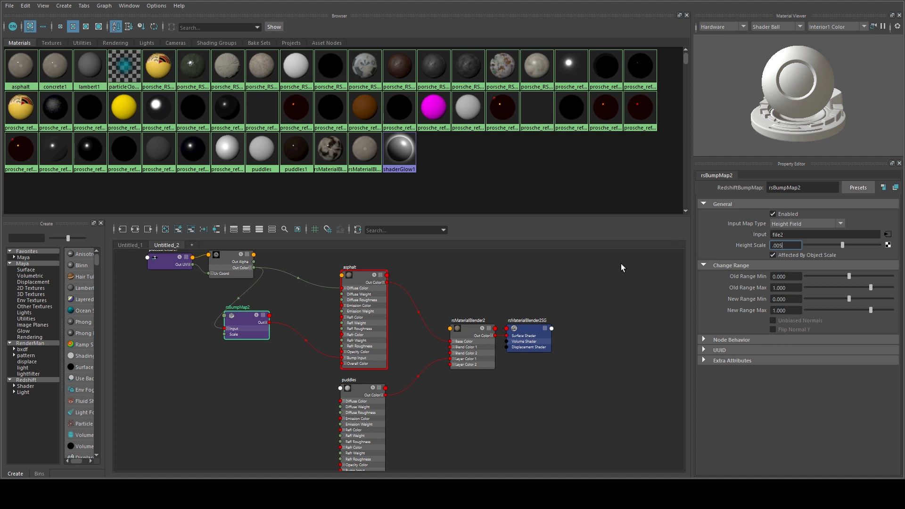
pyautogui.click(598, 282)
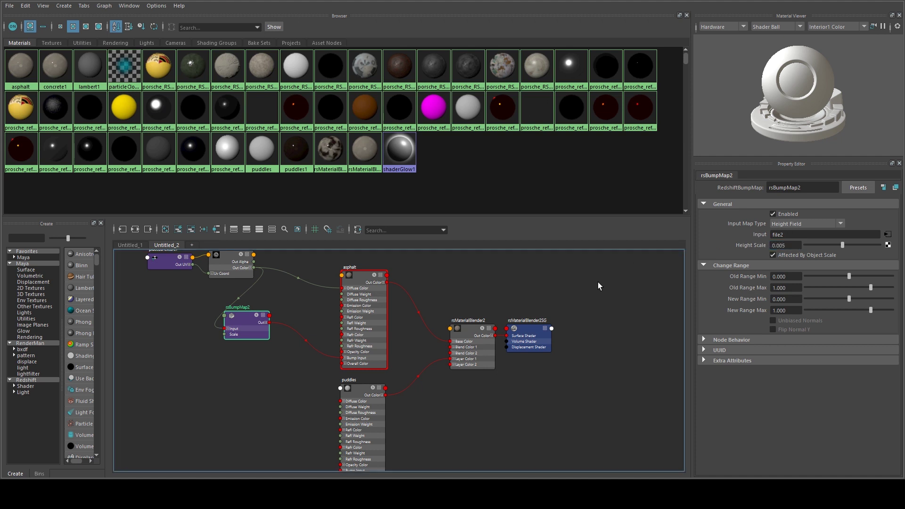
# Preview the bumped, dome-lit asphalt in a live Redshift render, compare it with the earlier road snapshot, and stop and minimize the render
pyautogui.click(851, 1)
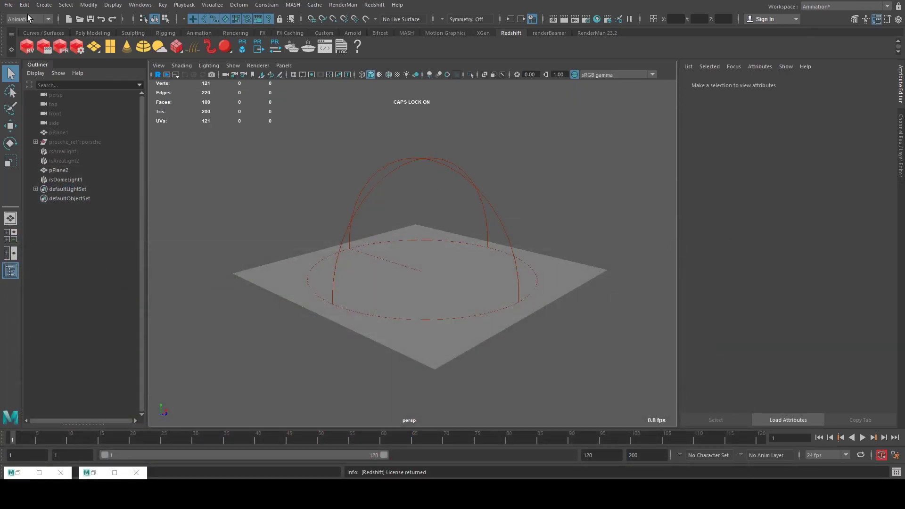
pyautogui.click(56, 45)
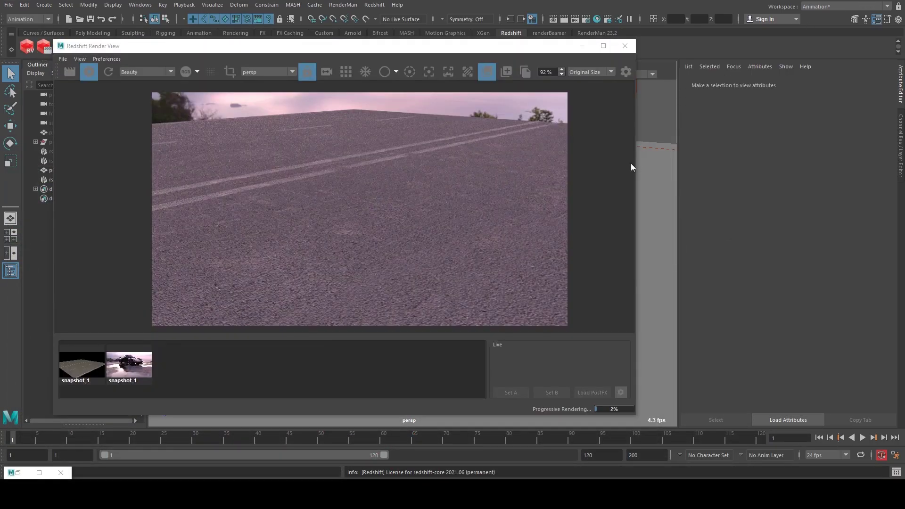
pyautogui.click(70, 373)
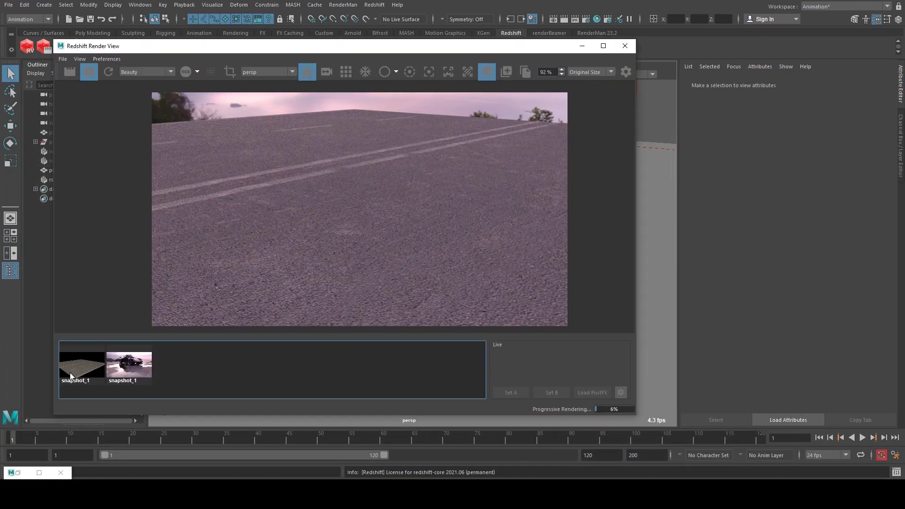
pyautogui.click(71, 375)
pyautogui.click(72, 374)
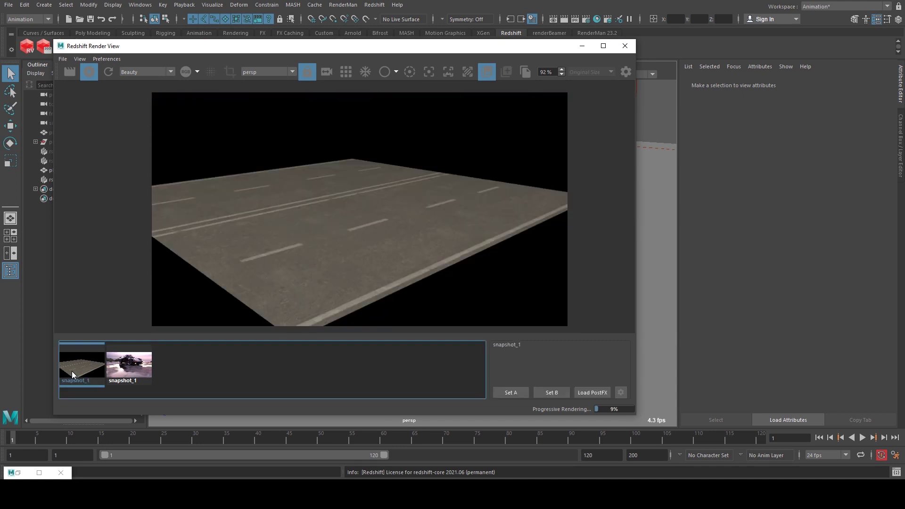
pyautogui.click(72, 374)
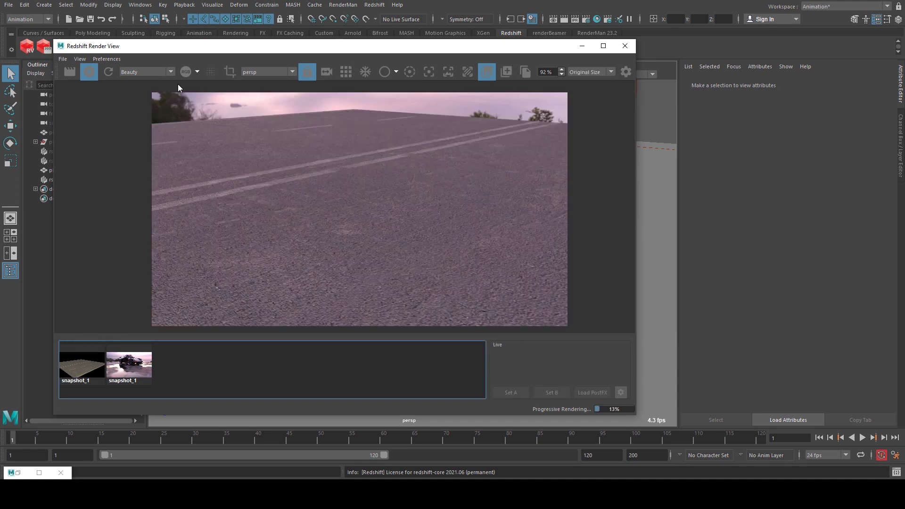
pyautogui.click(582, 46)
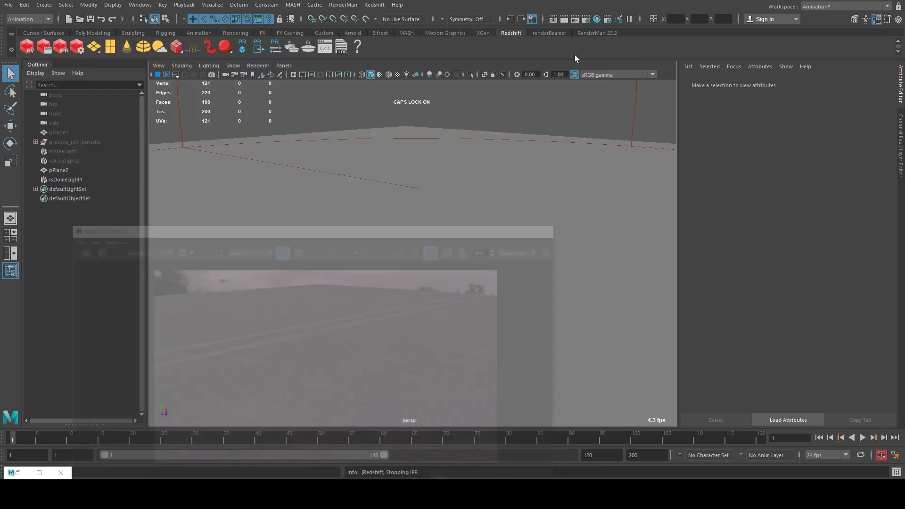
# Add a fractal texture in the shader graph and connect its Out Color to the material blender's Blend Color 1
pyautogui.scroll(-5, 533, 159)
pyautogui.keyDown('alt'); pyautogui.moveTo(533, 159); pyautogui.dragTo(527, 196); pyautogui.keyUp('alt')
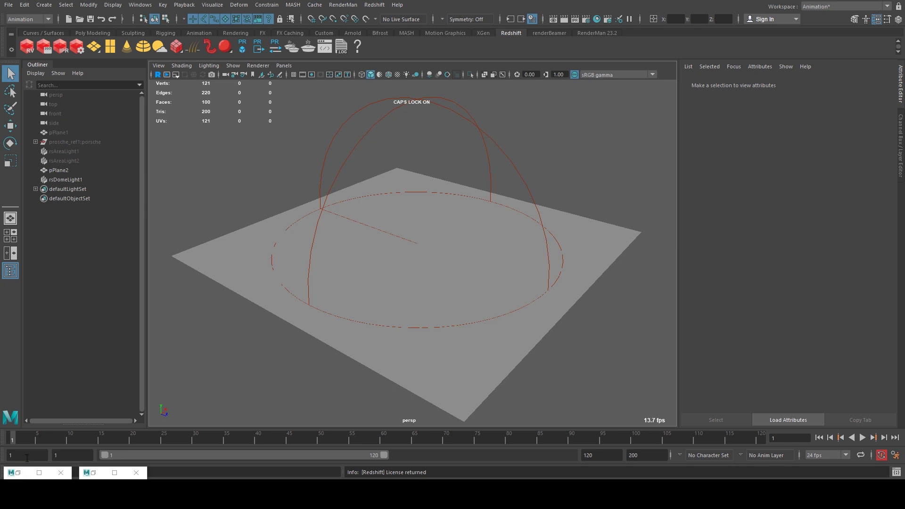
pyautogui.click(40, 472)
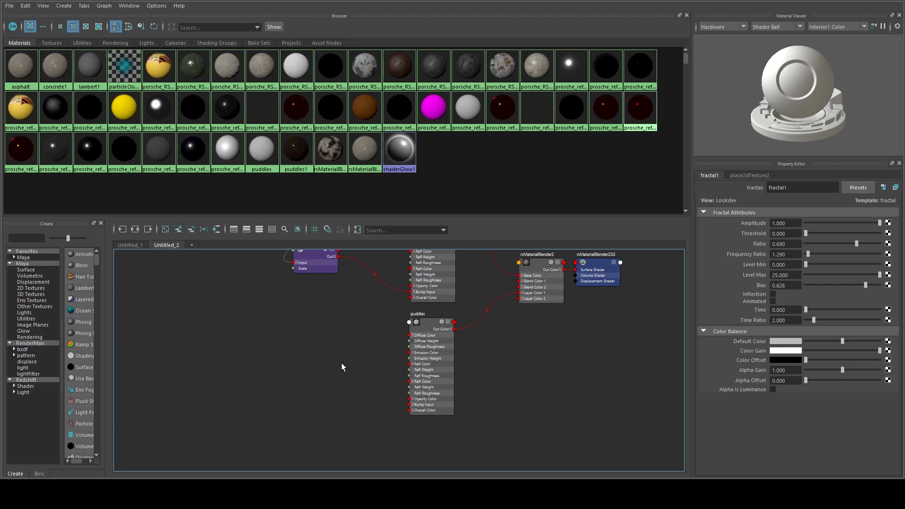
pyautogui.keyDown('alt'); pyautogui.moveTo(343, 343); pyautogui.dragTo(330, 363, button='middle'); pyautogui.keyUp('alt')
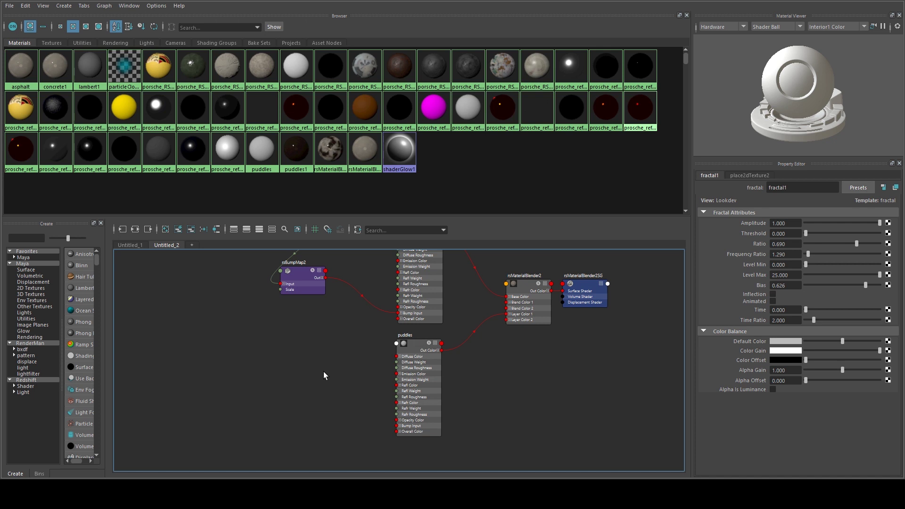
pyautogui.press('Tab')
pyautogui.write('FRA')
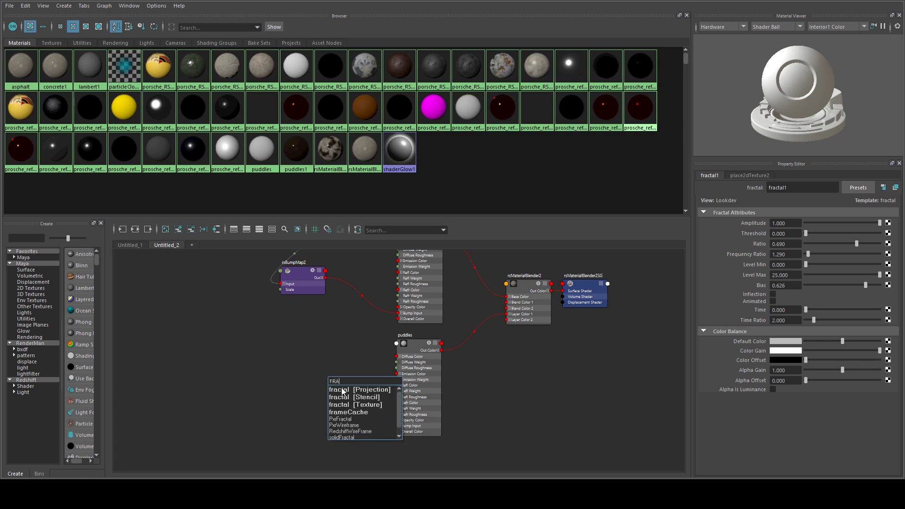
pyautogui.click(354, 405)
pyautogui.moveTo(334, 377); pyautogui.dragTo(523, 306)
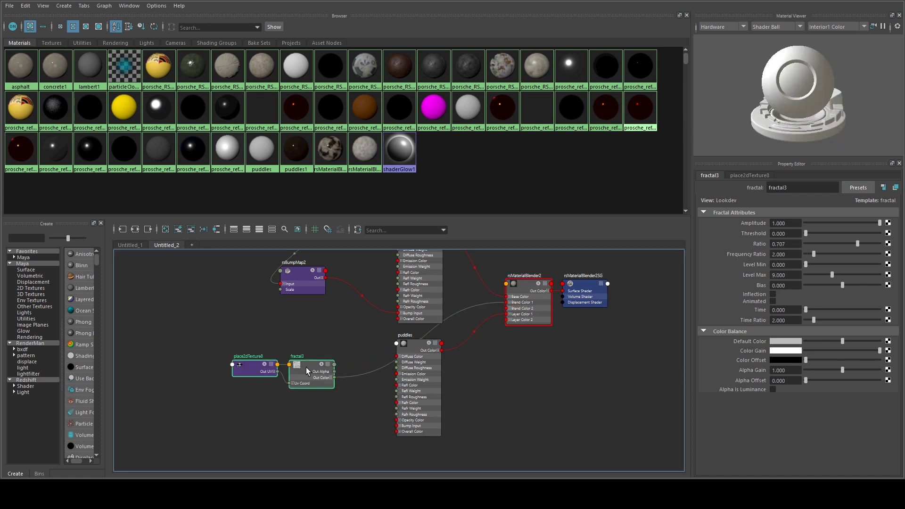
# Connect the fractal's Out Color to the puddles material's Diffuse Color and move the puddles node clear of the connections
pyautogui.click(306, 366)
pyautogui.moveTo(417, 335); pyautogui.dragTo(418, 339)
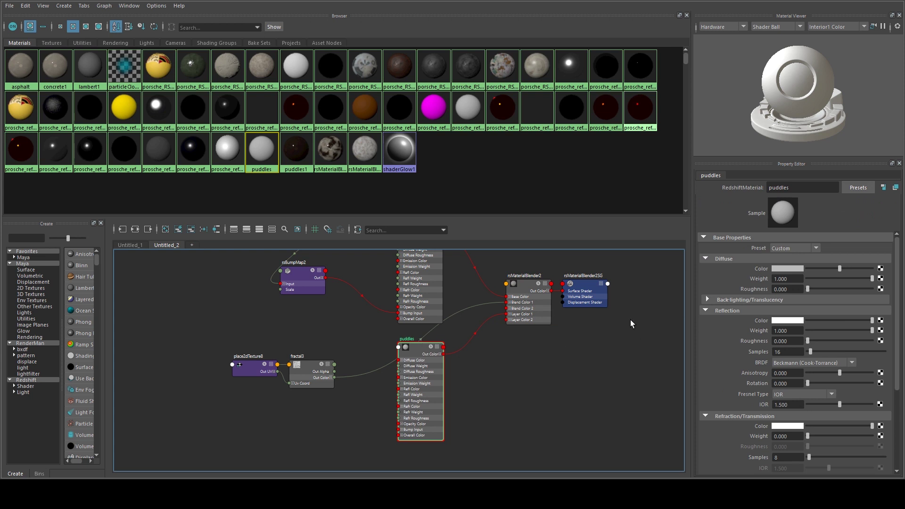
pyautogui.click(308, 367)
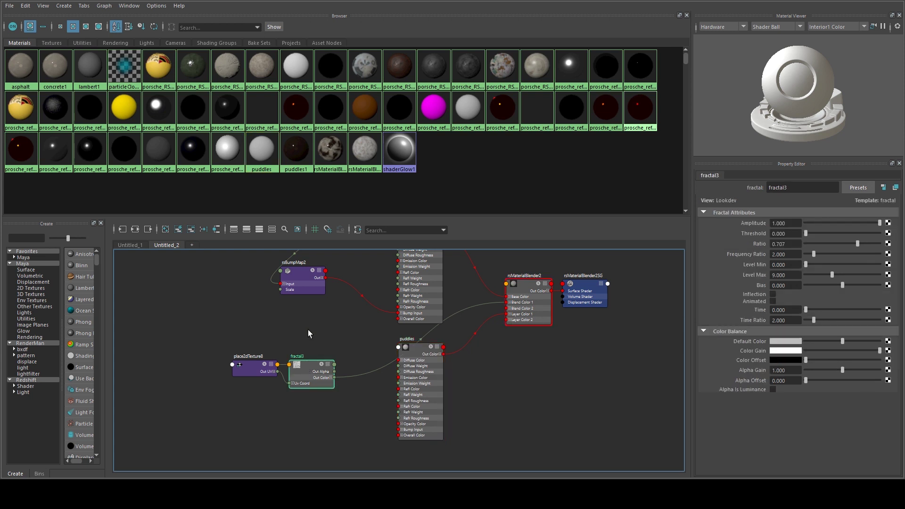
pyautogui.moveTo(335, 377); pyautogui.dragTo(429, 368)
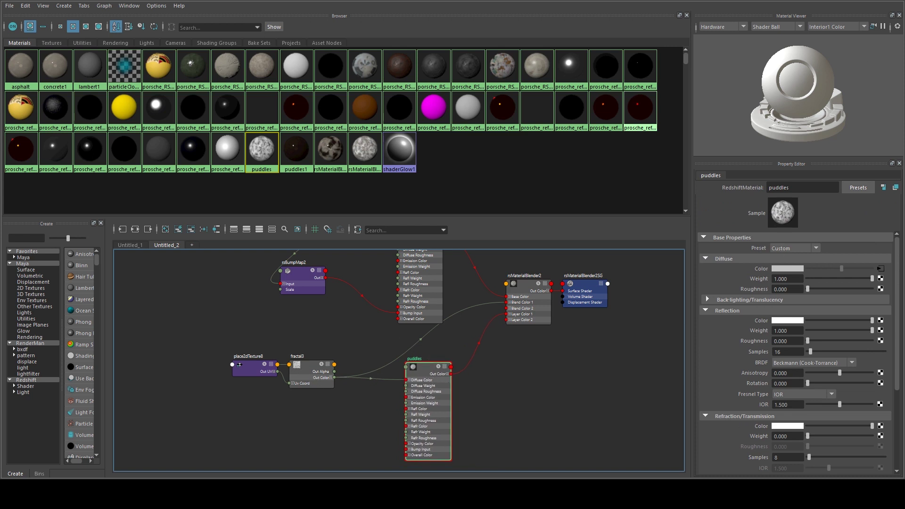
# Delete the fractal's connection to Blend Color 1 and select the material blender
pyautogui.click(493, 302)
pyautogui.press('Delete')
pyautogui.click(513, 286)
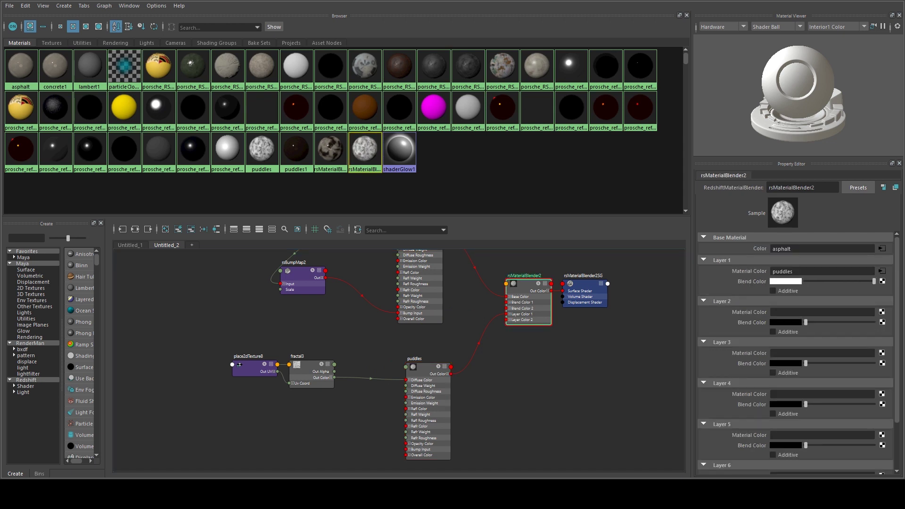
# Preview the fractal pattern on the ground plane in a live Redshift render
pyautogui.click(851, 1)
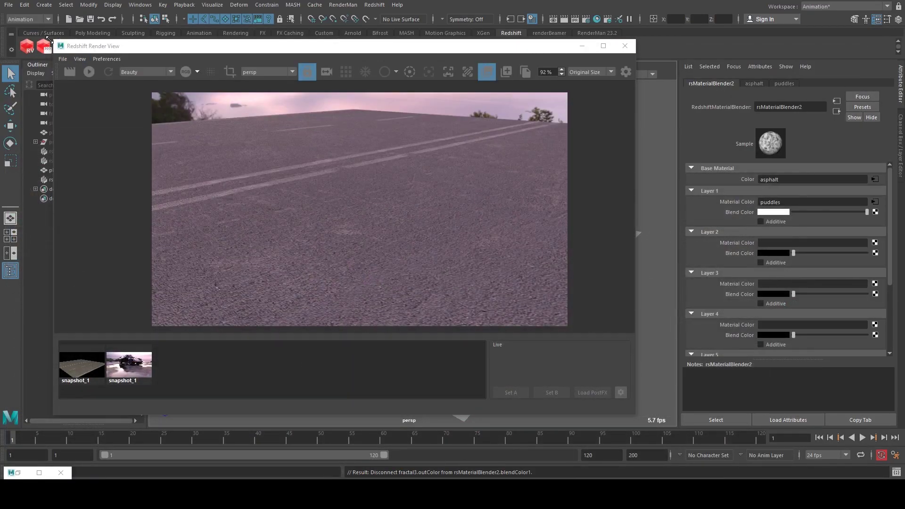
pyautogui.moveTo(84, 47); pyautogui.dragTo(113, 48)
pyautogui.click(117, 74)
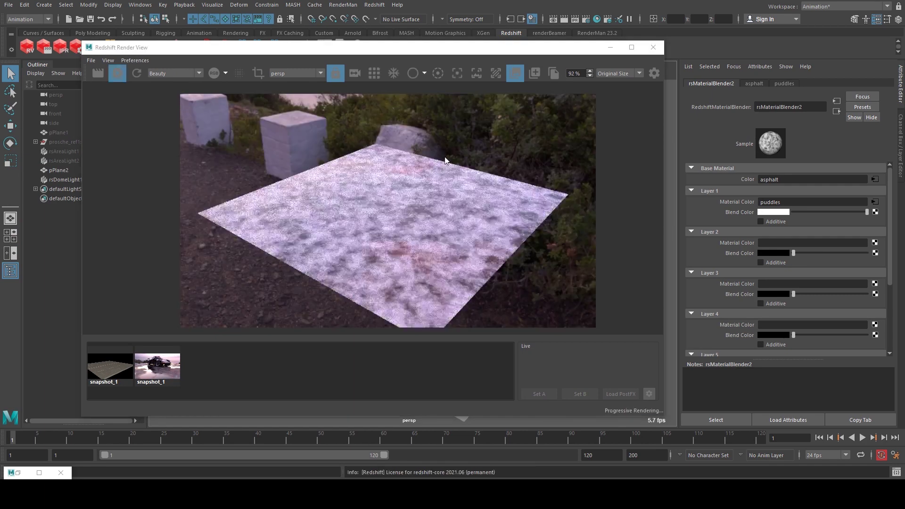
pyautogui.moveTo(446, 46); pyautogui.dragTo(427, 43)
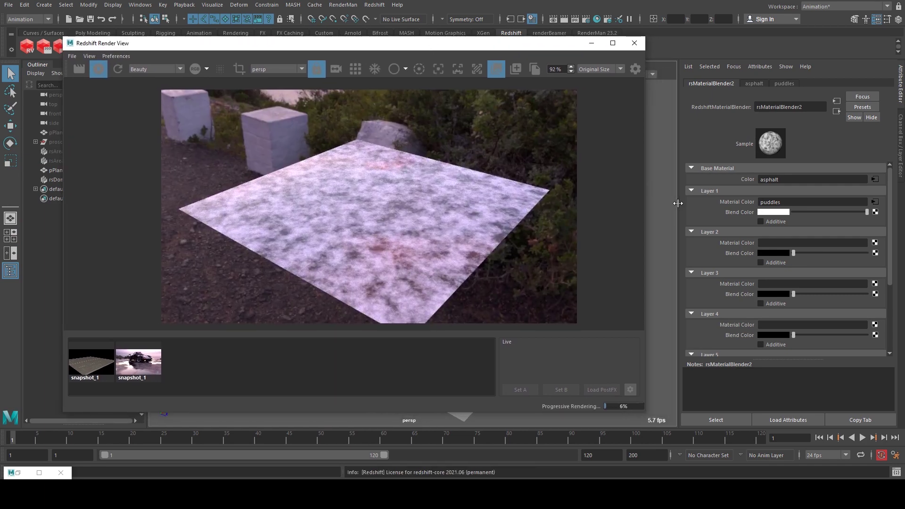
pyautogui.keyDown('alt'); pyautogui.moveTo(672, 200); pyautogui.dragTo(659, 194); pyautogui.keyUp('alt')
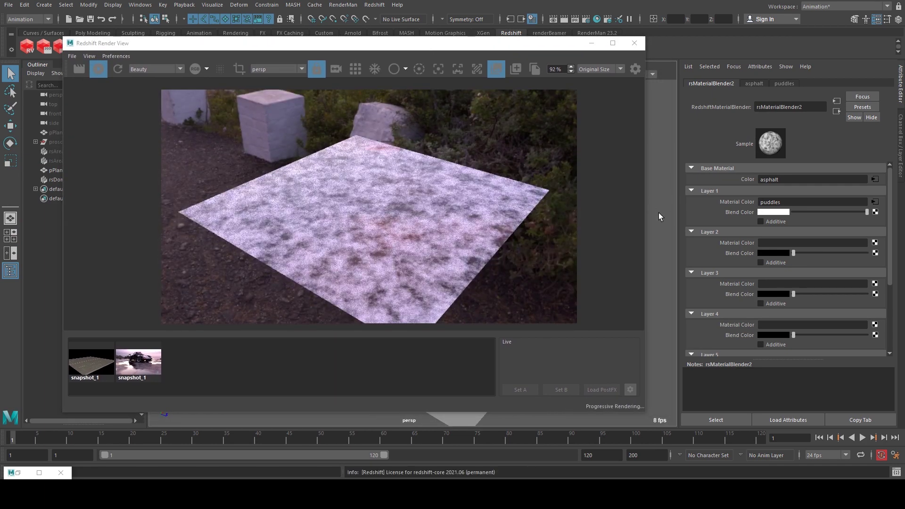
# Set the fractal's Ratio to 1, Frequency Ratio to about 1.054, Level Max to about 4.819 and Bias to about 0.265
pyautogui.click(874, 202)
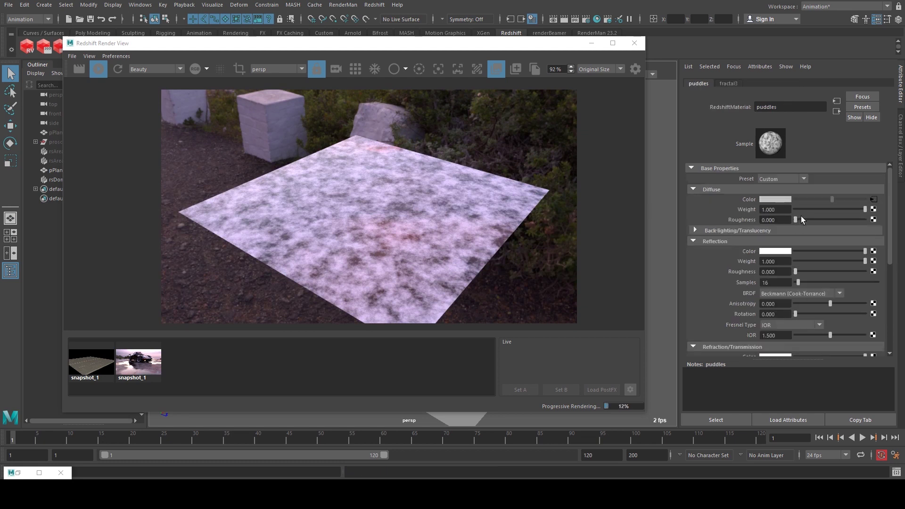
pyautogui.click(873, 200)
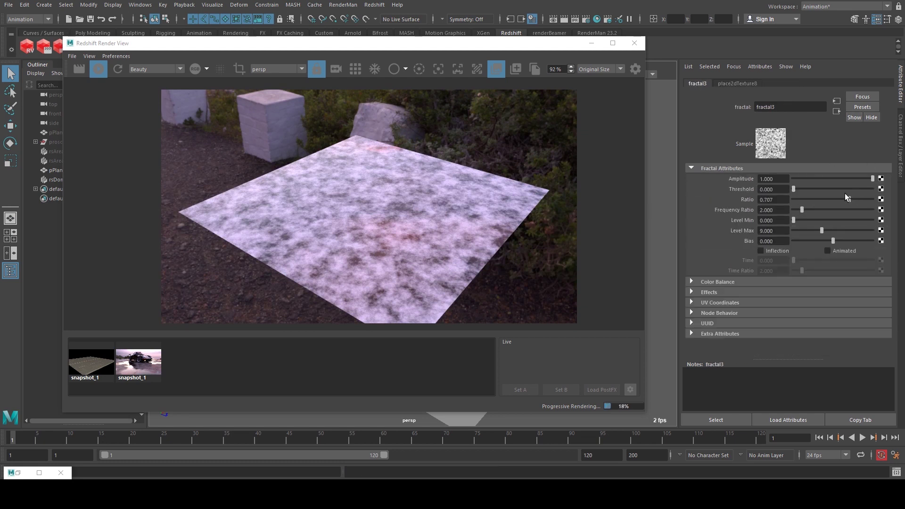
pyautogui.click(806, 178)
pyautogui.moveTo(807, 178); pyautogui.dragTo(872, 178)
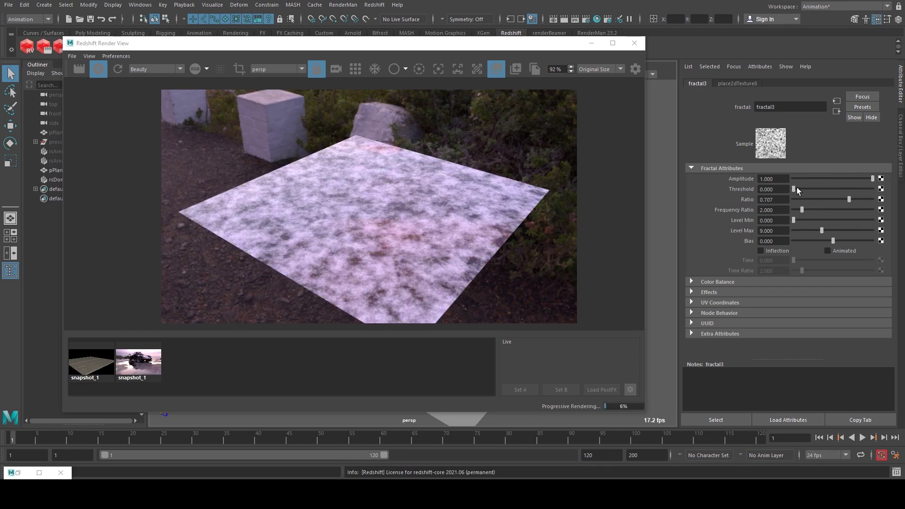
pyautogui.moveTo(848, 200); pyautogui.dragTo(880, 201)
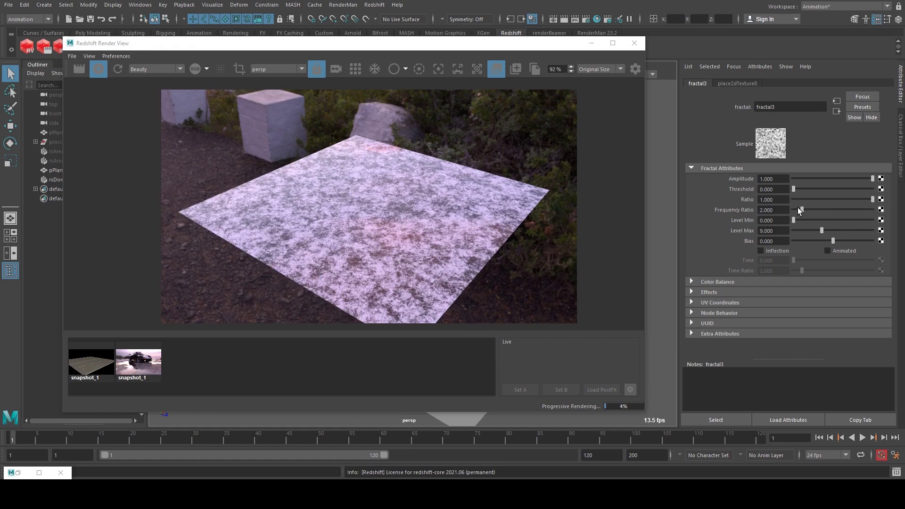
pyautogui.moveTo(799, 208); pyautogui.dragTo(808, 231)
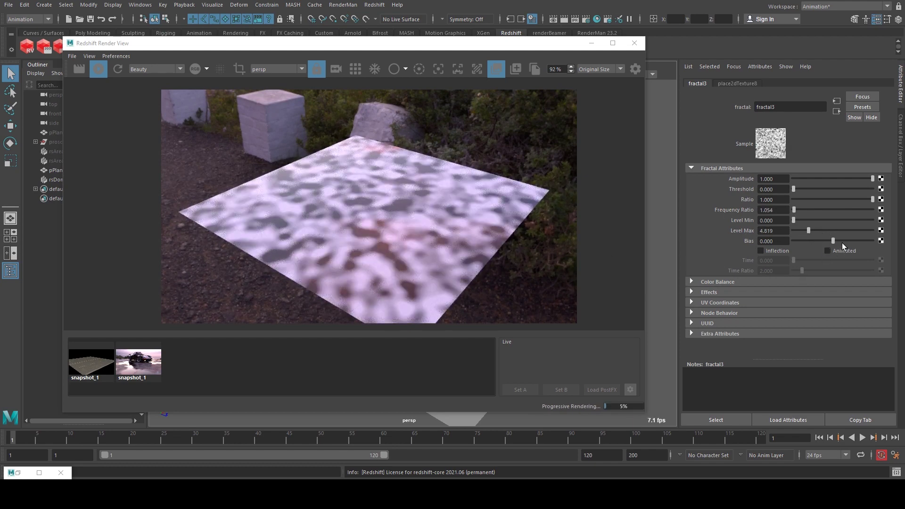
pyautogui.moveTo(832, 241); pyautogui.dragTo(843, 241)
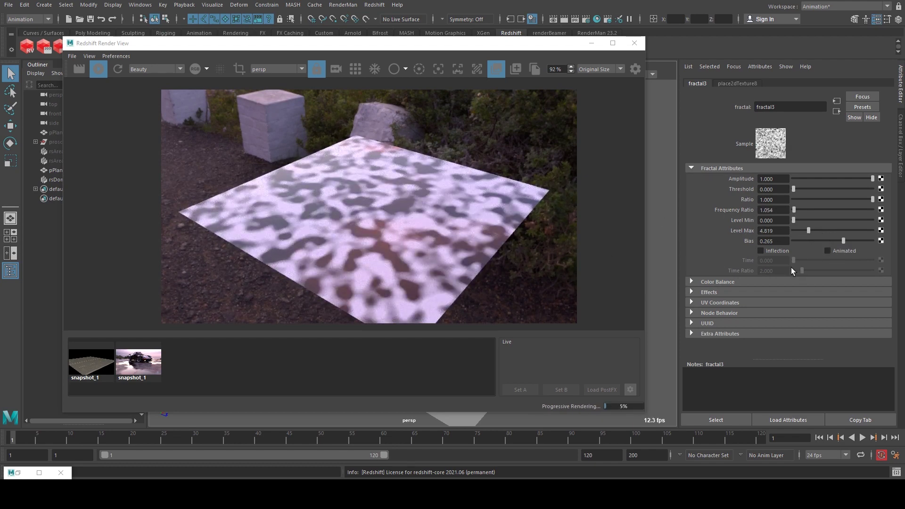
# Set the fractal's Repeat UV to 0.5 by 0.5 and its Bias to about 0.072
pyautogui.click(743, 84)
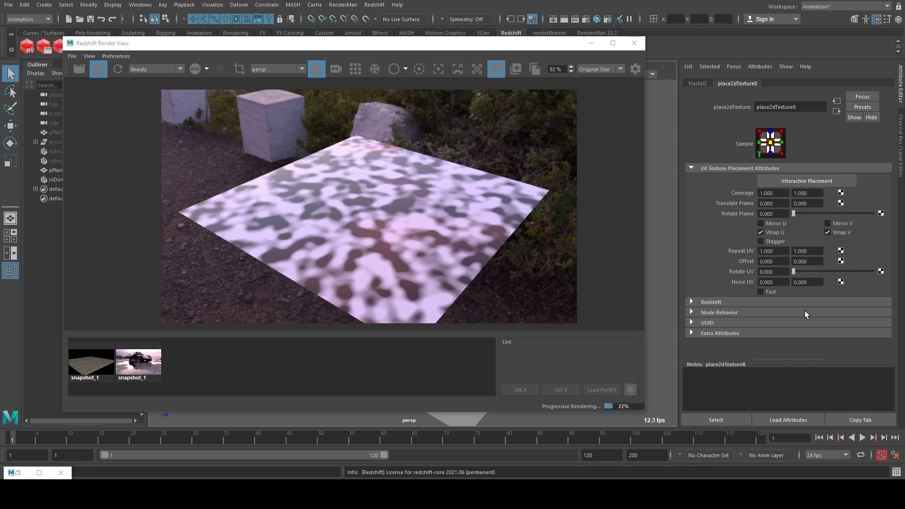
pyautogui.doubleClick(784, 250)
pyautogui.write('0.5')
pyautogui.press('Tab')
pyautogui.write('0.5')
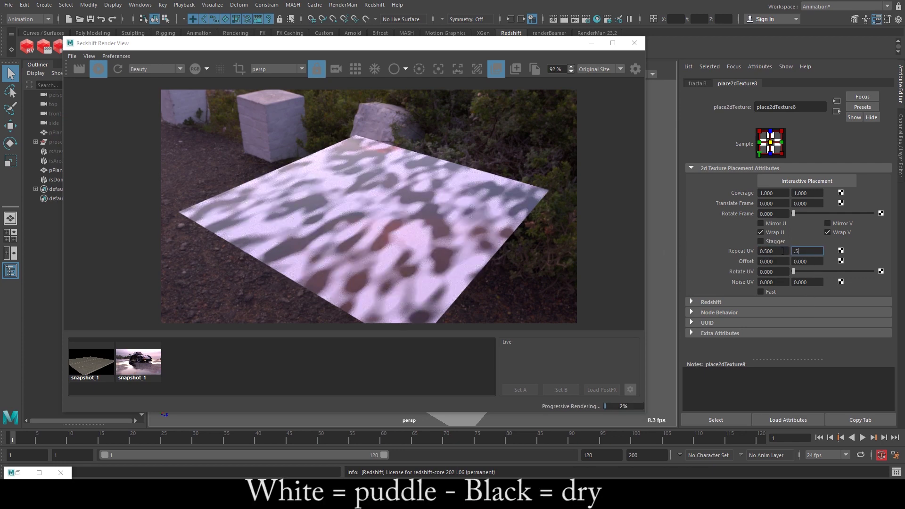
pyautogui.press('Return')
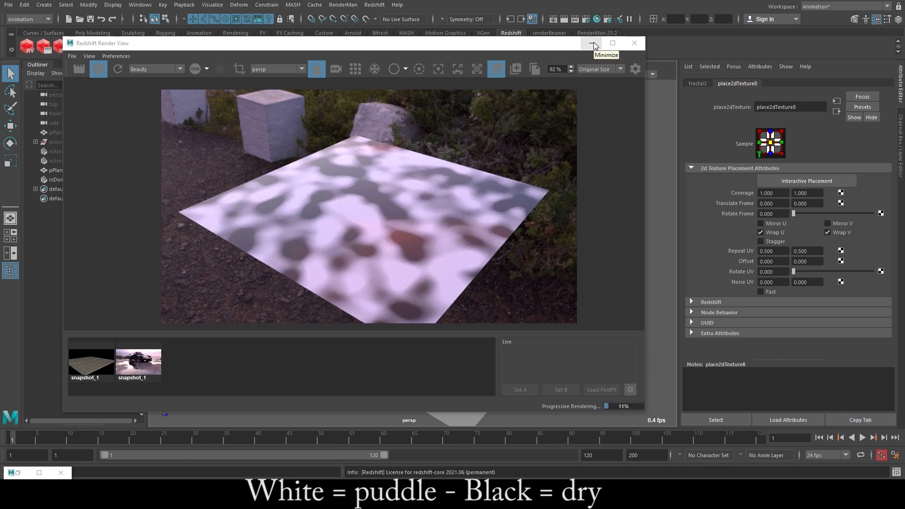
pyautogui.click(698, 83)
pyautogui.moveTo(842, 241); pyautogui.dragTo(832, 239)
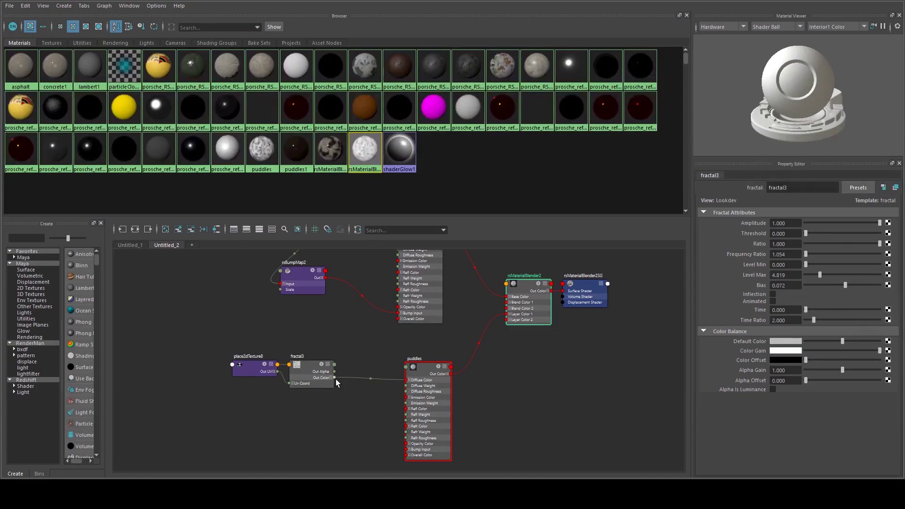
# Move the fractal's Out Color connection from the puddles Diffuse Color to the material blender's Blend Color 1 and make the puddles Diffuse Color black
pyautogui.moveTo(335, 378); pyautogui.dragTo(514, 305)
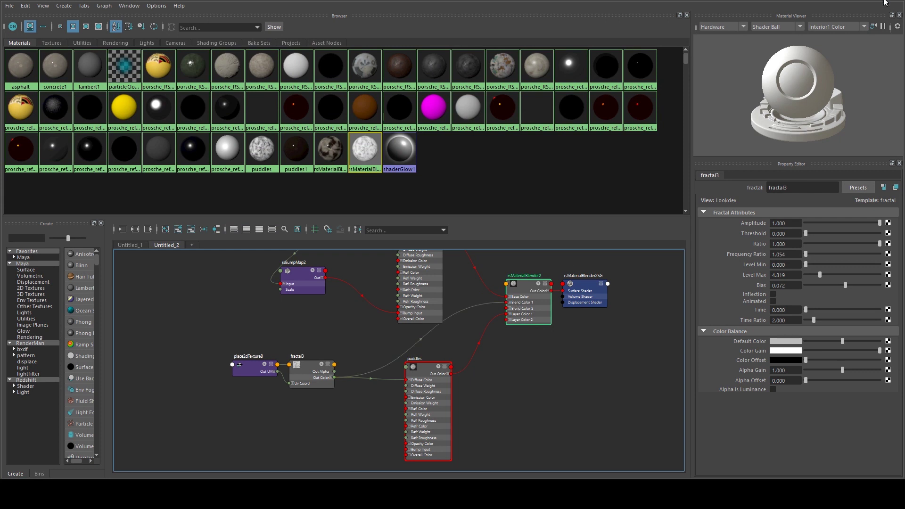
pyautogui.moveTo(396, 380); pyautogui.dragTo(385, 387)
pyautogui.click(424, 366)
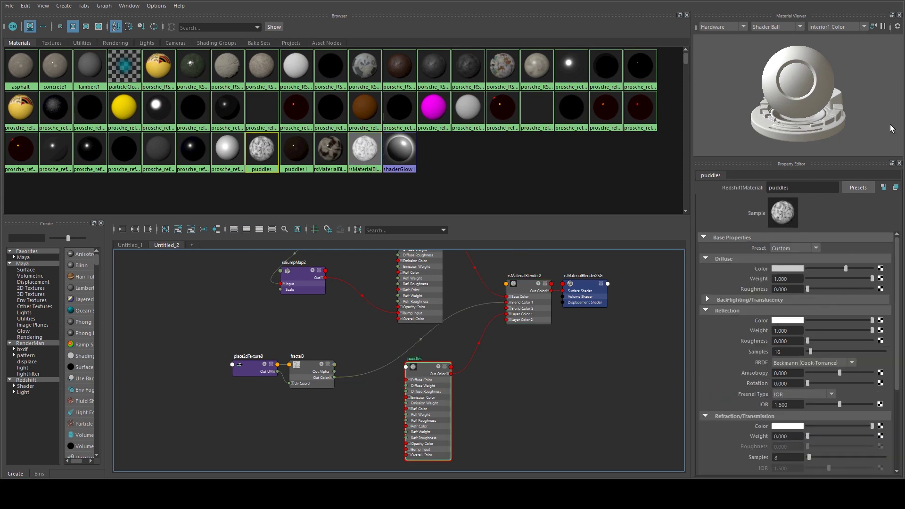
pyautogui.moveTo(810, 270); pyautogui.dragTo(769, 282)
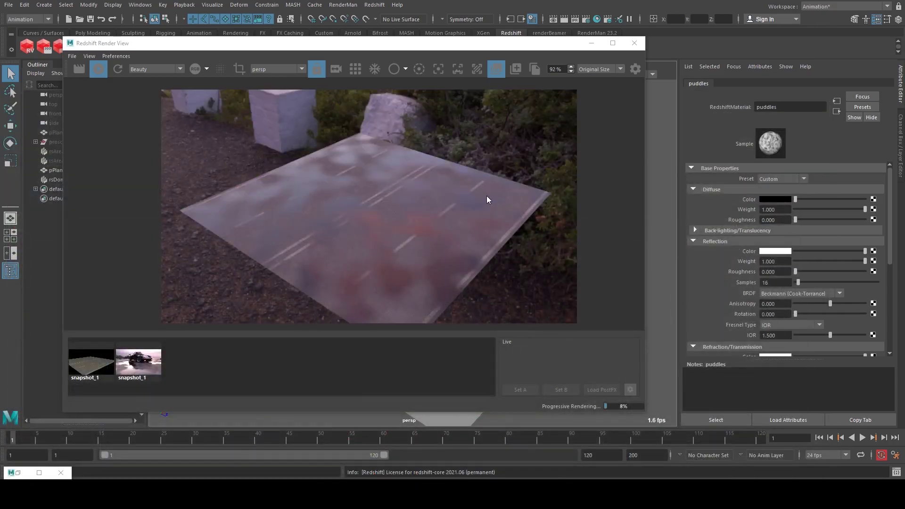
# Examine the blended puddles and their reflections on the road from several camera angles in the live render, and stop the render
pyautogui.moveTo(486, 196); pyautogui.dragTo(488, 198)
pyautogui.keyDown('alt'); pyautogui.moveTo(671, 158); pyautogui.dragTo(655, 154); pyautogui.keyUp('alt')
pyautogui.keyDown('alt'); pyautogui.moveTo(654, 154); pyautogui.dragTo(675, 224, button='right'); pyautogui.keyUp('alt')
pyautogui.moveTo(654, 162)
pyautogui.keyDown('alt'); pyautogui.mouseDown()
pyautogui.moveTo(662, 182)
pyautogui.moveTo(652, 147)
pyautogui.mouseUp(); pyautogui.keyUp('alt')
pyautogui.keyDown('alt'); pyautogui.moveTo(652, 147); pyautogui.dragTo(743, 266, button='right'); pyautogui.keyUp('alt')
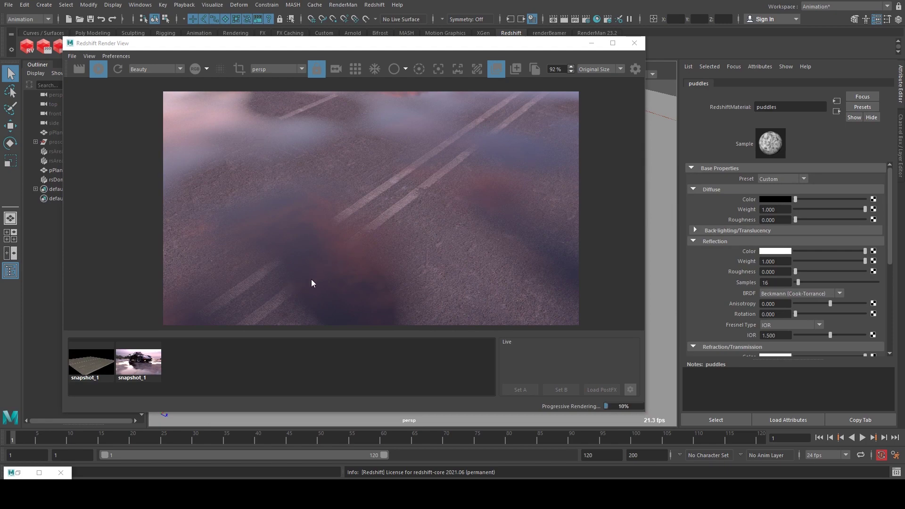
pyautogui.keyDown('alt'); pyautogui.moveTo(664, 85); pyautogui.dragTo(652, 61); pyautogui.keyUp('alt')
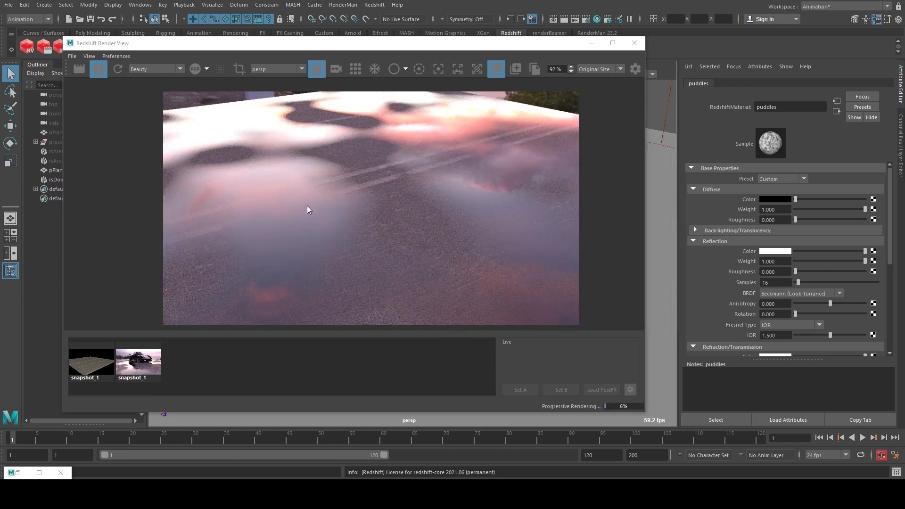
pyautogui.keyDown('alt'); pyautogui.moveTo(669, 122); pyautogui.dragTo(595, 181); pyautogui.keyUp('alt')
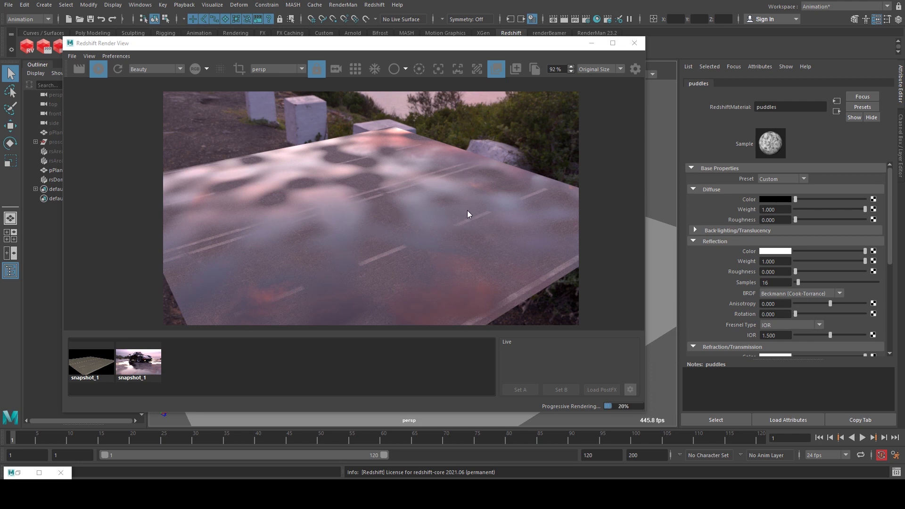
pyautogui.click(101, 70)
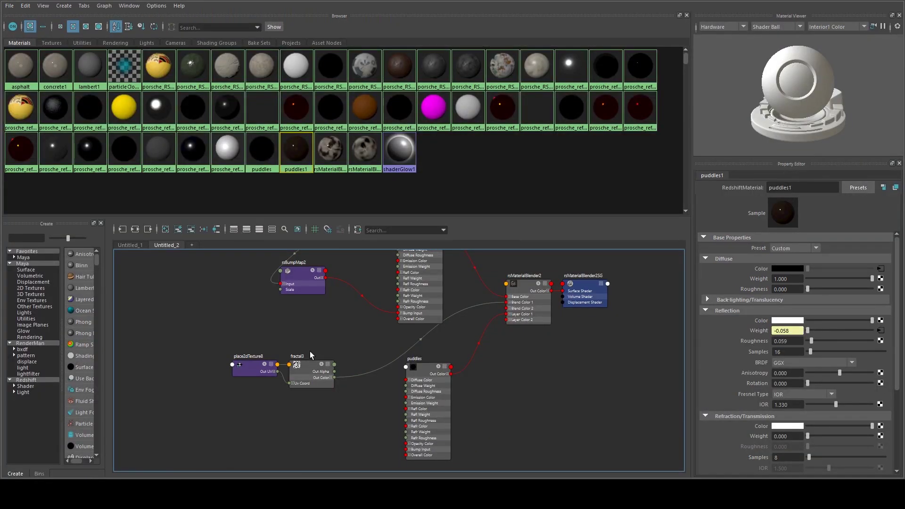
# Rearrange the shader graph so the road texture and its placement node sit clear of the bump map node
pyautogui.keyDown('alt'); pyautogui.moveTo(309, 351); pyautogui.dragTo(401, 358, button='middle'); pyautogui.keyUp('alt')
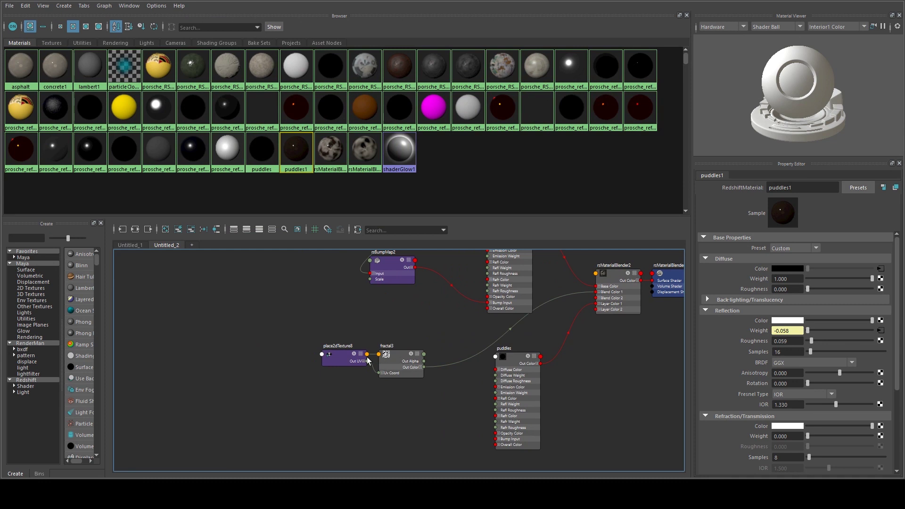
pyautogui.keyDown('alt'); pyautogui.moveTo(349, 340); pyautogui.dragTo(354, 377, button='middle'); pyautogui.keyUp('alt')
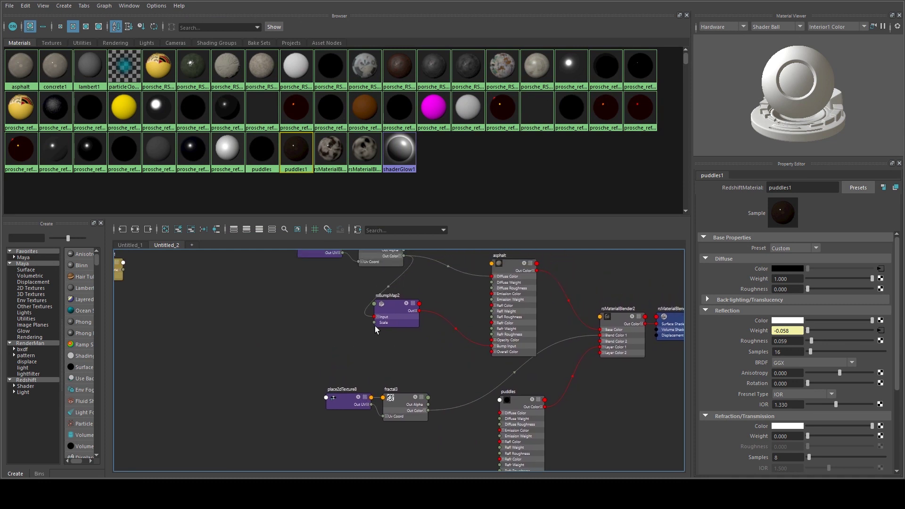
pyautogui.keyDown('alt'); pyautogui.moveTo(366, 337); pyautogui.dragTo(379, 374, button='middle'); pyautogui.keyUp('alt')
pyautogui.moveTo(309, 262); pyautogui.dragTo(241, 314)
pyautogui.keyDown('alt'); pyautogui.moveTo(333, 361); pyautogui.dragTo(324, 267, button='middle'); pyautogui.keyUp('alt')
pyautogui.moveTo(528, 354); pyautogui.dragTo(521, 359)
pyautogui.keyDown('alt'); pyautogui.moveTo(377, 367); pyautogui.dragTo(513, 413, button='middle'); pyautogui.keyUp('alt')
pyautogui.scroll(-2, 500, 438)
pyautogui.moveTo(356, 309); pyautogui.dragTo(422, 245)
pyautogui.moveTo(396, 279); pyautogui.dragTo(410, 292)
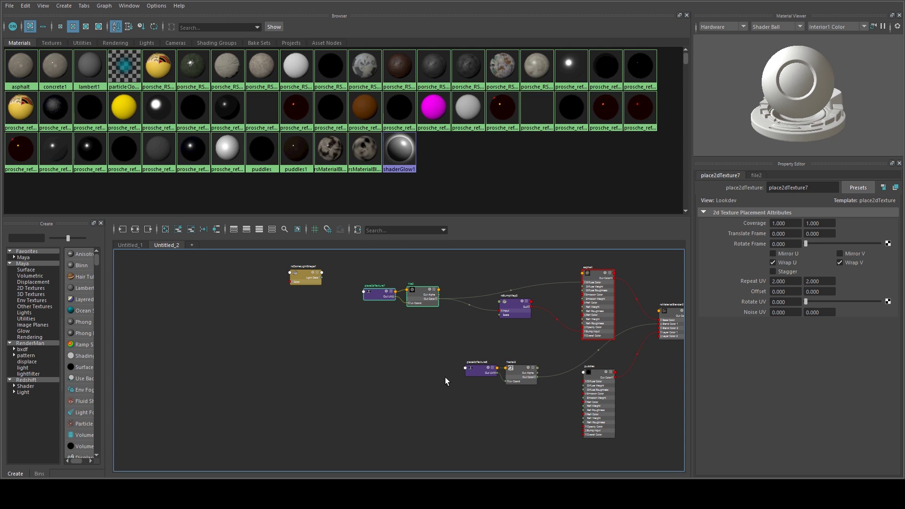
# Add a multiplyDivide node below the fractal and connect the road texture's Out Color to its Input 1
pyautogui.click(471, 420)
pyautogui.press('Tab')
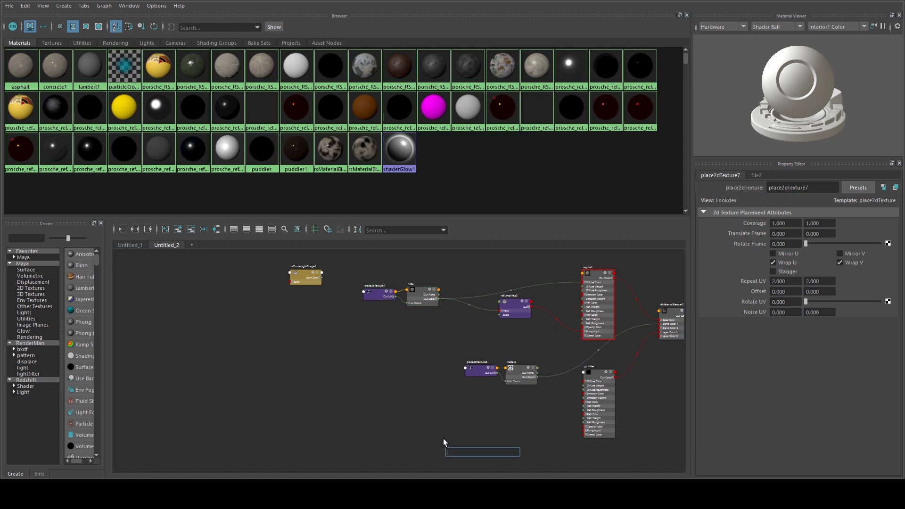
pyautogui.write('MULT')
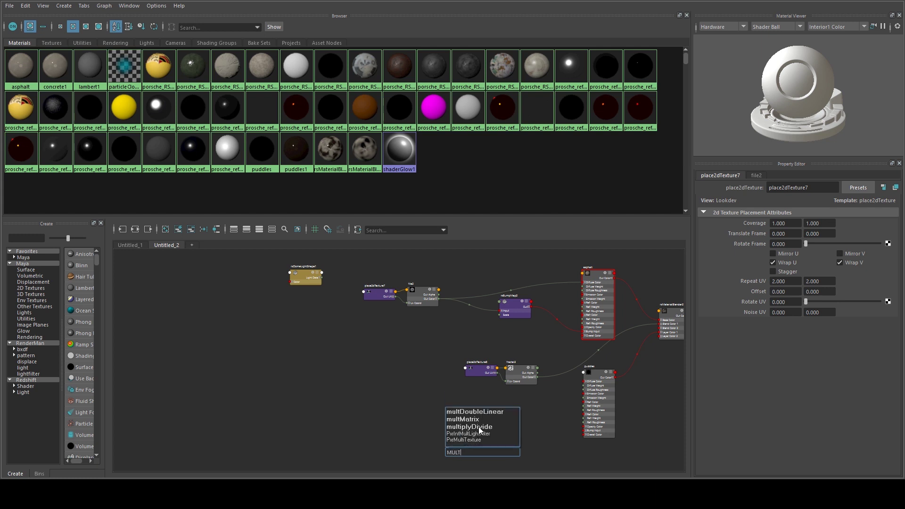
pyautogui.click(478, 426)
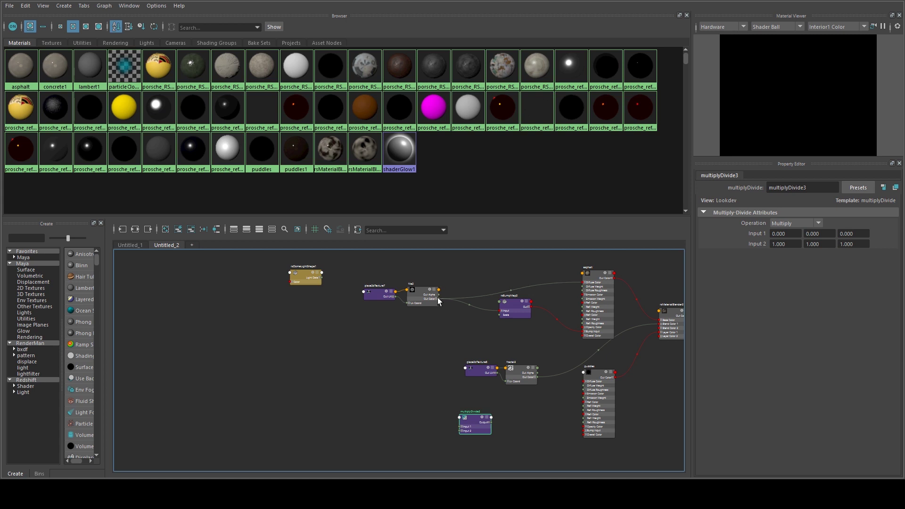
pyautogui.moveTo(439, 299); pyautogui.dragTo(460, 427)
pyautogui.moveTo(438, 299); pyautogui.dragTo(479, 412)
# Add a ramp texture beside the multiplyDivide node and connect its Out Color to Input 2
pyautogui.click(450, 432)
pyautogui.press('Tab')
pyautogui.write('RAMP')
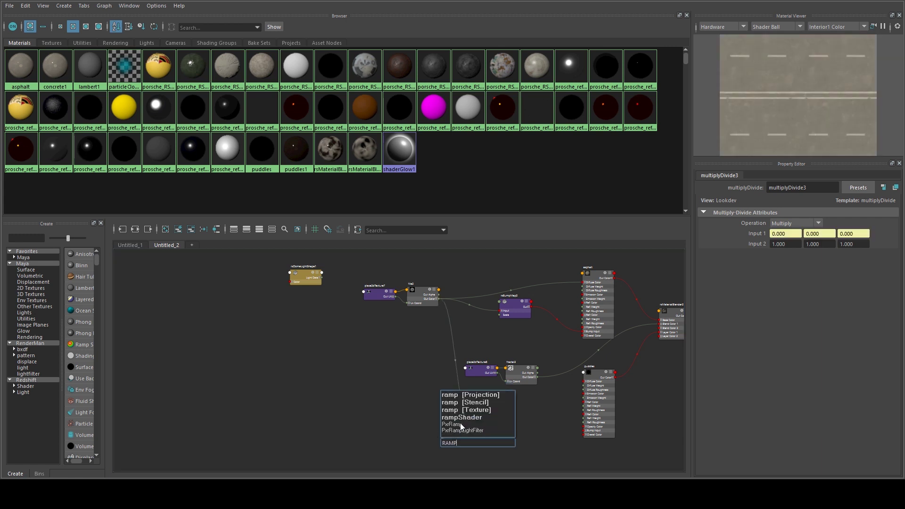
pyautogui.click(472, 410)
pyautogui.keyDown('shift'); pyautogui.click(448, 445); pyautogui.keyUp('shift')
pyautogui.moveTo(486, 445); pyautogui.dragTo(473, 425)
pyautogui.click(427, 424)
pyautogui.keyDown('alt'); pyautogui.moveTo(520, 455); pyautogui.dragTo(519, 415, button='middle'); pyautogui.keyUp('alt')
pyautogui.scroll(4, 489, 390)
pyautogui.keyDown('alt'); pyautogui.moveTo(423, 430); pyautogui.dragTo(448, 410, button='middle'); pyautogui.keyUp('alt')
pyautogui.scroll(2, 443, 410)
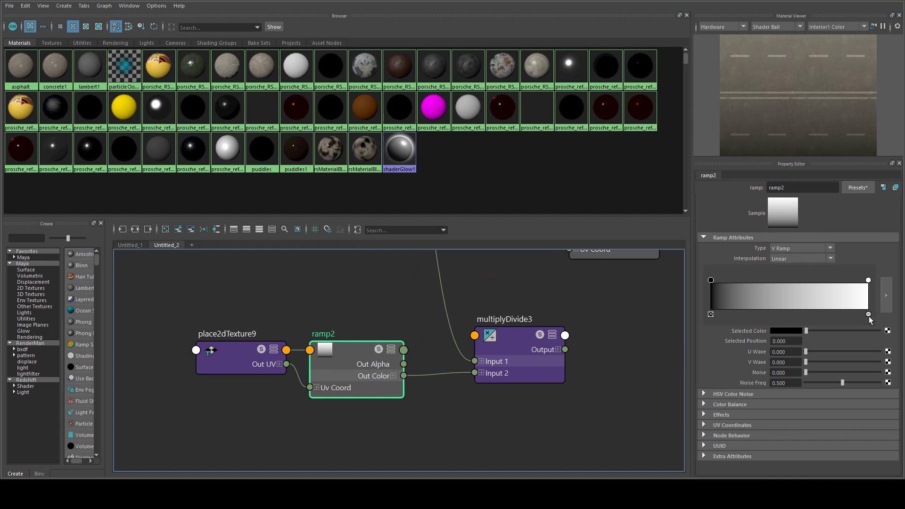
# Delete the ramp's white color stop and make the remaining stop a dark, less saturated brown taken from the color history
pyautogui.click(868, 314)
pyautogui.click(799, 331)
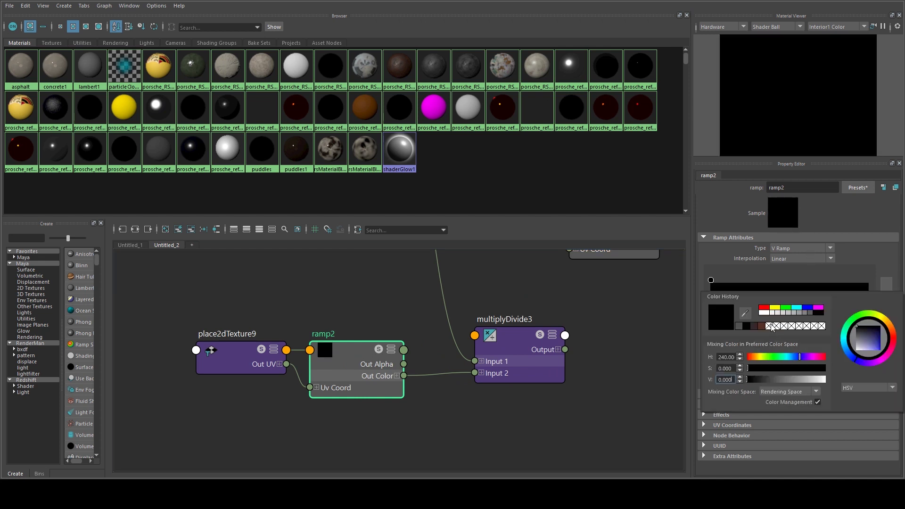
pyautogui.click(754, 327)
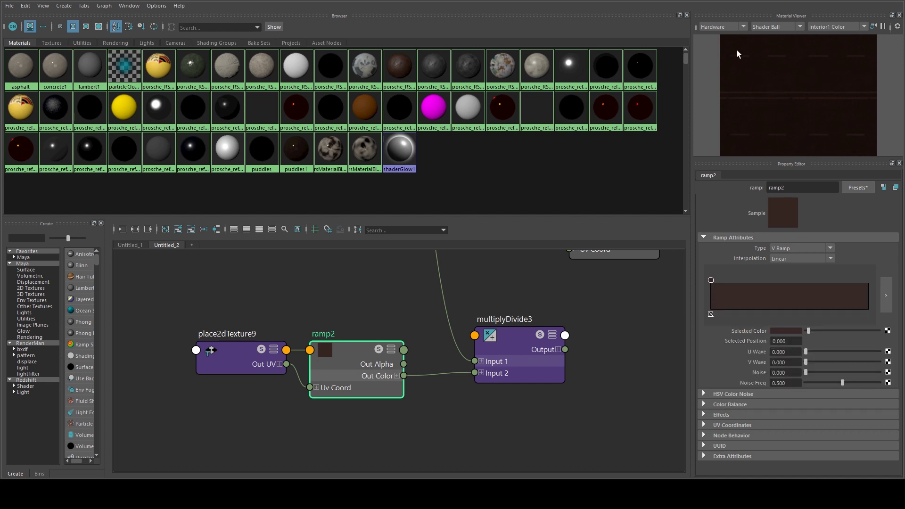
pyautogui.click(796, 331)
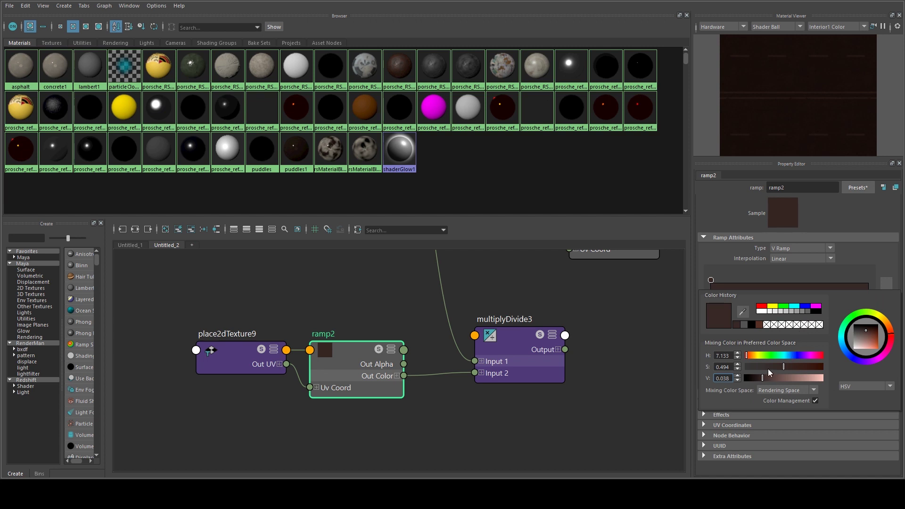
pyautogui.moveTo(783, 371); pyautogui.dragTo(769, 368)
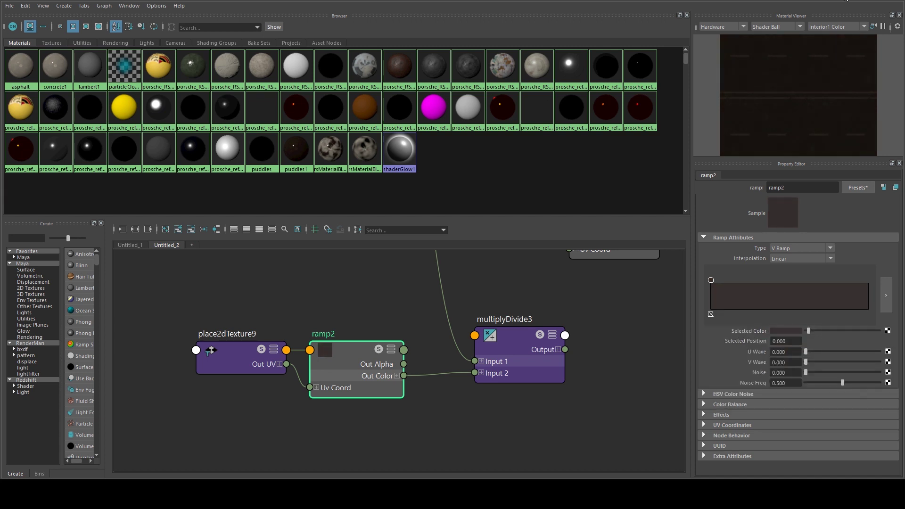
# Connect the multiplyDivide node's Output to the puddles material's Diffuse Color
pyautogui.scroll(-3, 611, 318)
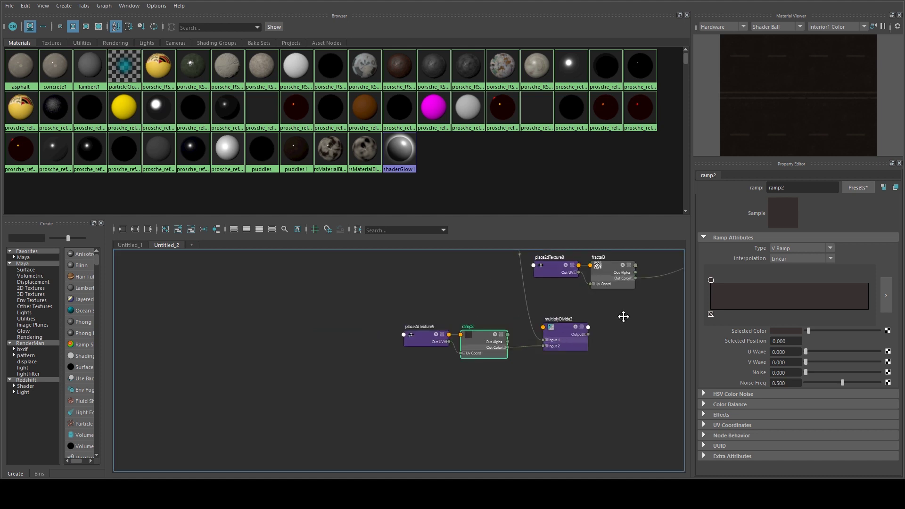
pyautogui.moveTo(622, 315); pyautogui.dragTo(375, 346, button='middle')
pyautogui.moveTo(345, 354); pyautogui.dragTo(463, 301)
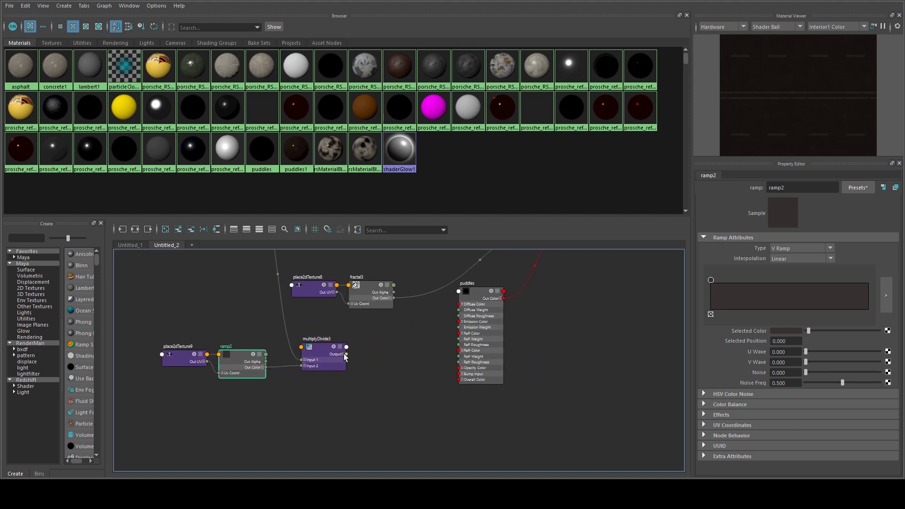
# Wire the multiplyDivide result into the puddles material's Diffuse Color and compare the live render with snapshot_2 up close
pyautogui.moveTo(346, 353); pyautogui.dragTo(464, 301)
pyautogui.click(479, 292)
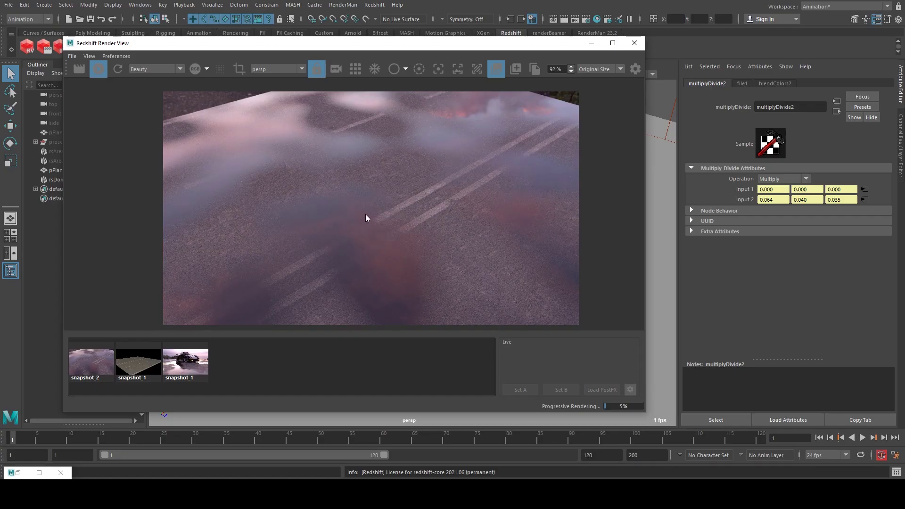
pyautogui.scroll(5, 366, 214)
pyautogui.click(99, 365)
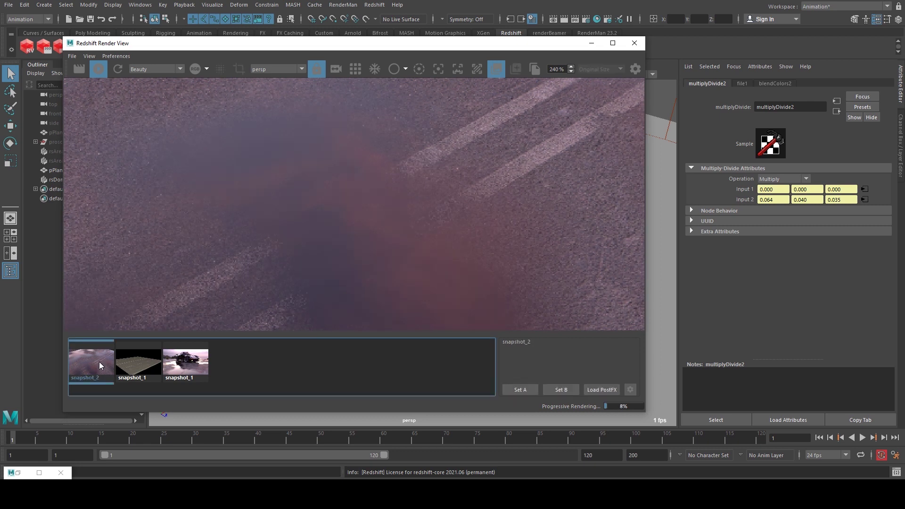
pyautogui.doubleClick(99, 362)
pyautogui.click(91, 361)
pyautogui.click(91, 361)
pyautogui.click(91, 361)
pyautogui.scroll(-4, 340, 218)
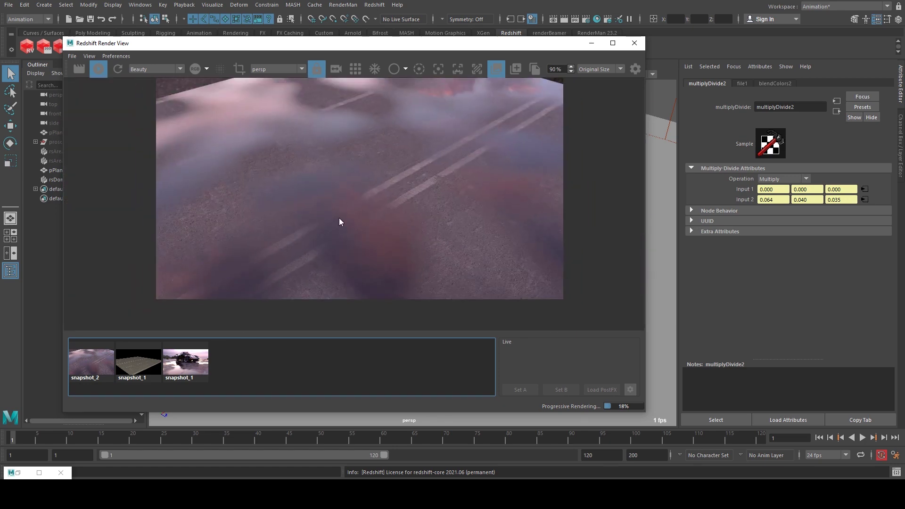
# Preview a much lighter color on the puddles' ramp, and restore the dark brown from the color history
pyautogui.click(667, 198)
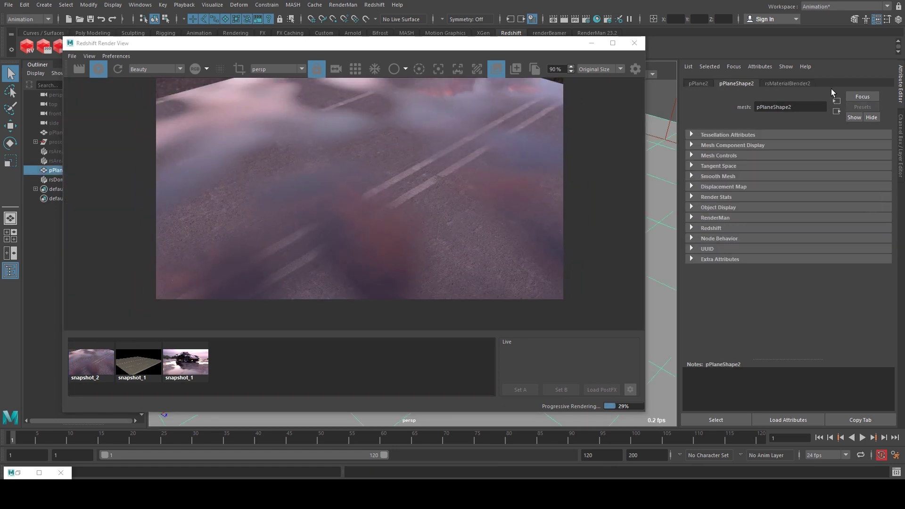
pyautogui.click(791, 84)
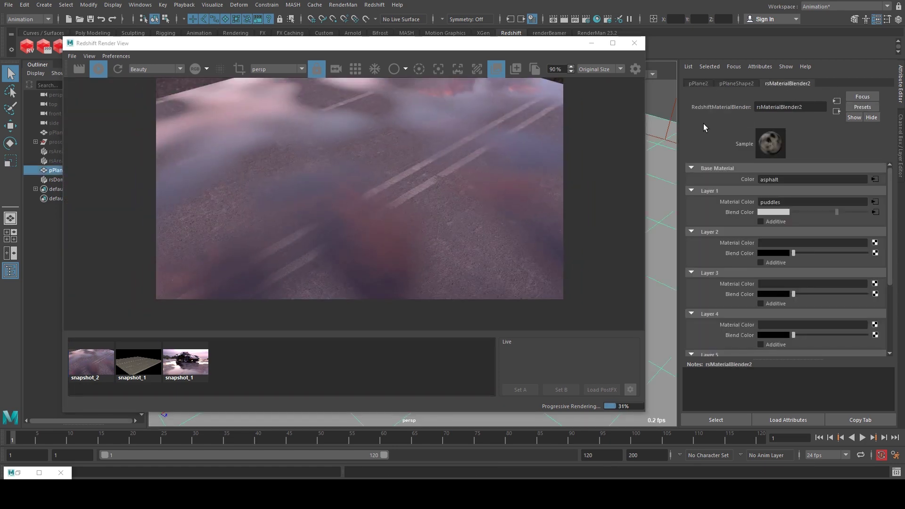
pyautogui.click(875, 202)
pyautogui.click(874, 199)
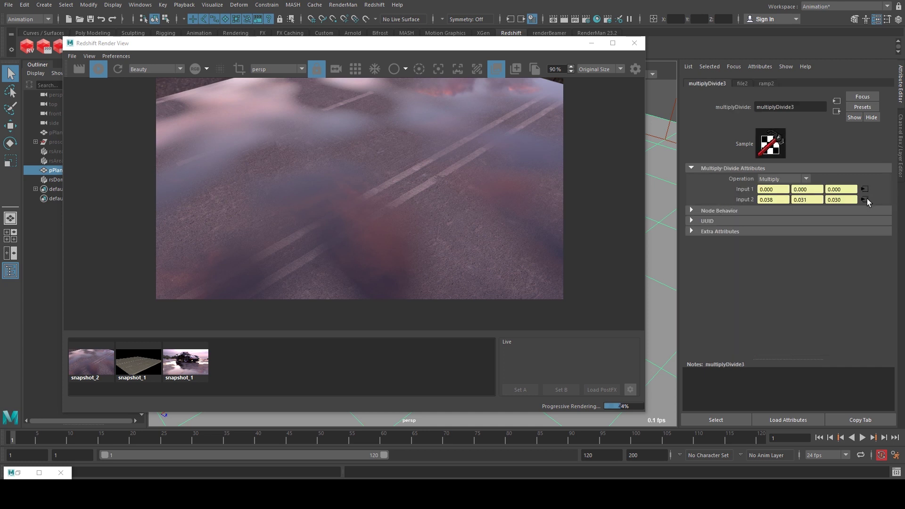
pyautogui.click(864, 199)
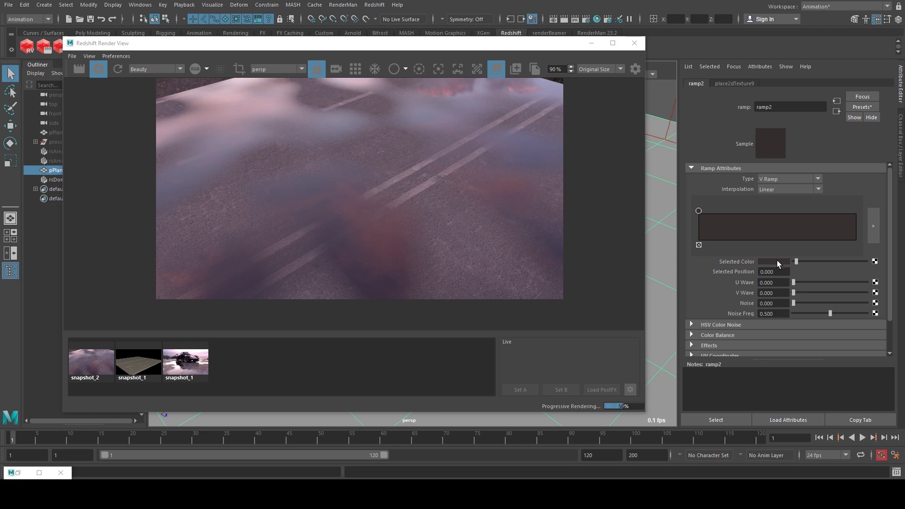
pyautogui.moveTo(796, 262); pyautogui.dragTo(855, 262)
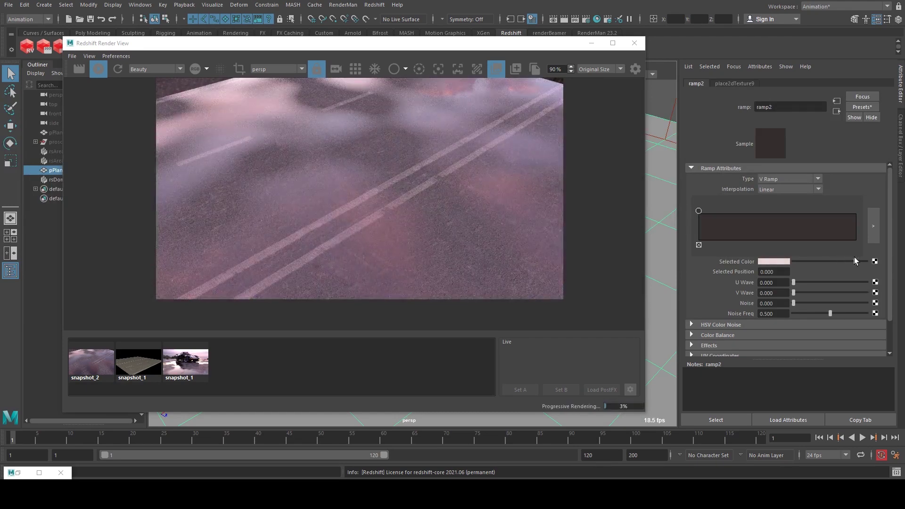
pyautogui.moveTo(853, 262); pyautogui.dragTo(799, 262)
pyautogui.click(772, 262)
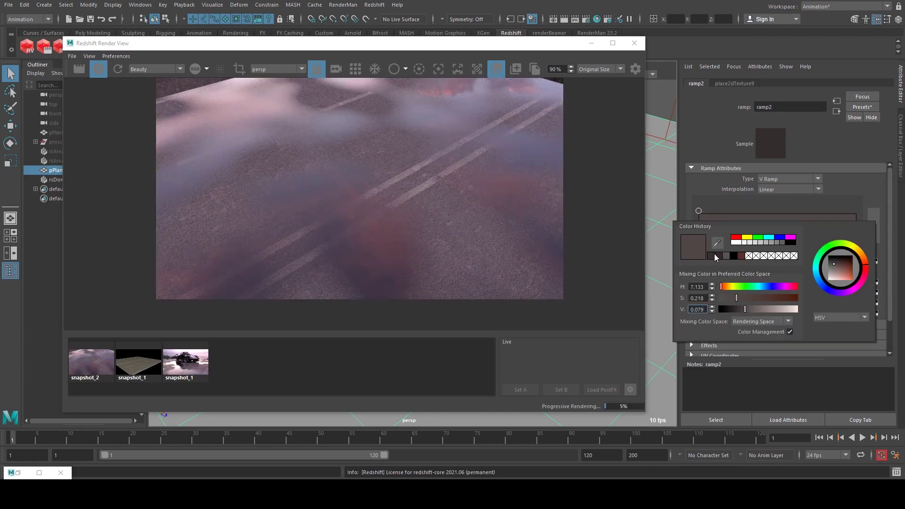
pyautogui.click(711, 256)
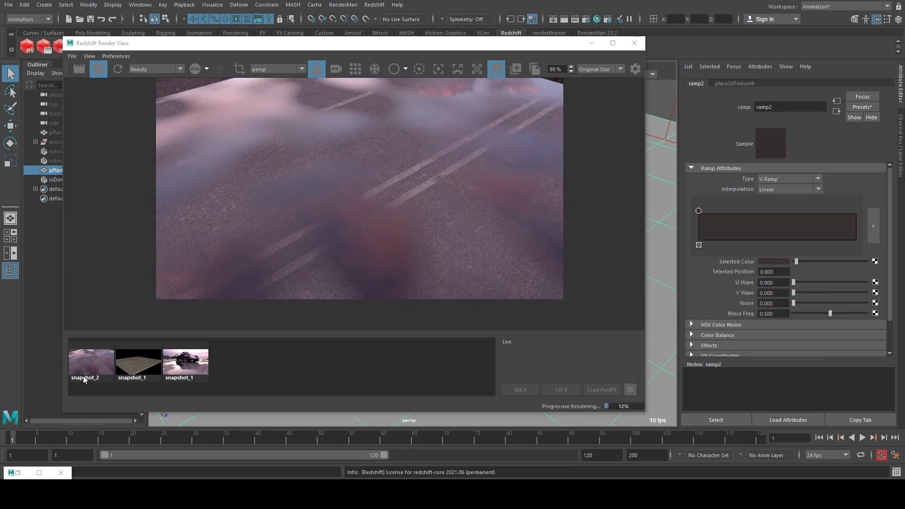
# Set the puddles material's reflection roughness to 0.05
pyautogui.click(19, 473)
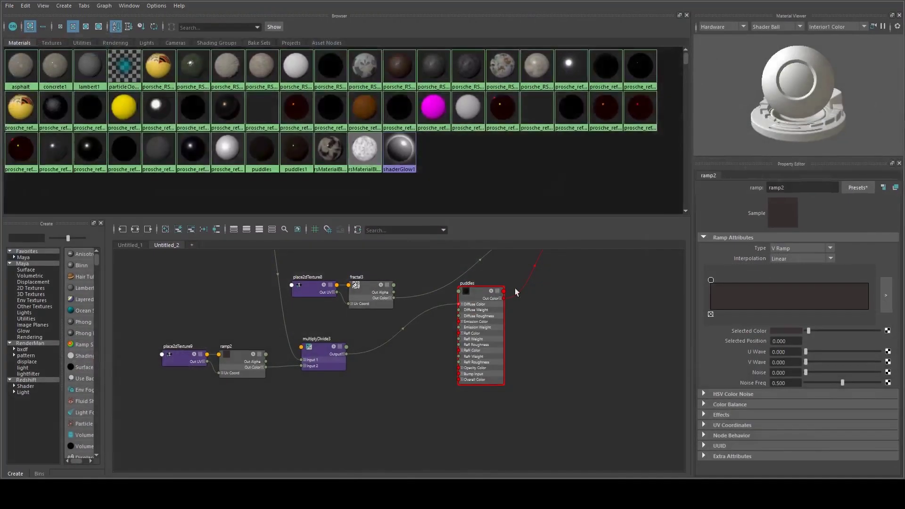
pyautogui.click(471, 289)
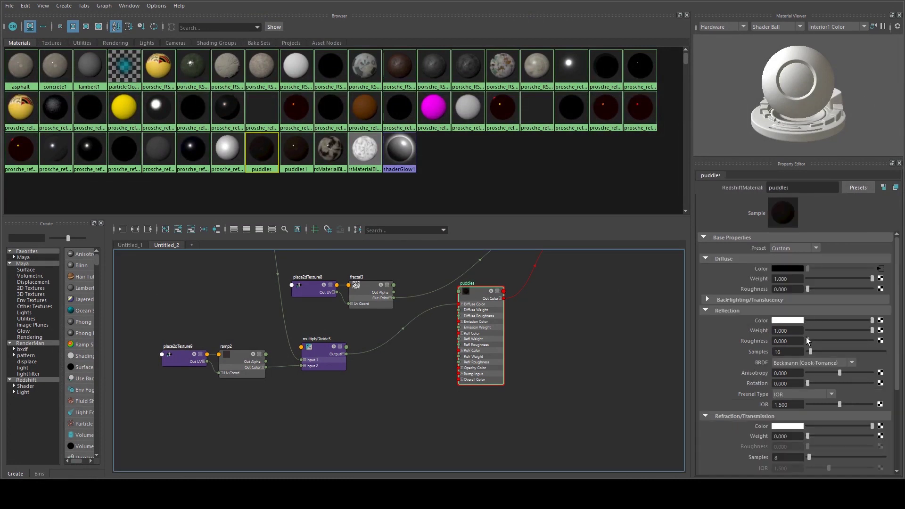
pyautogui.click(794, 340)
pyautogui.write('.05')
pyautogui.press('Return')
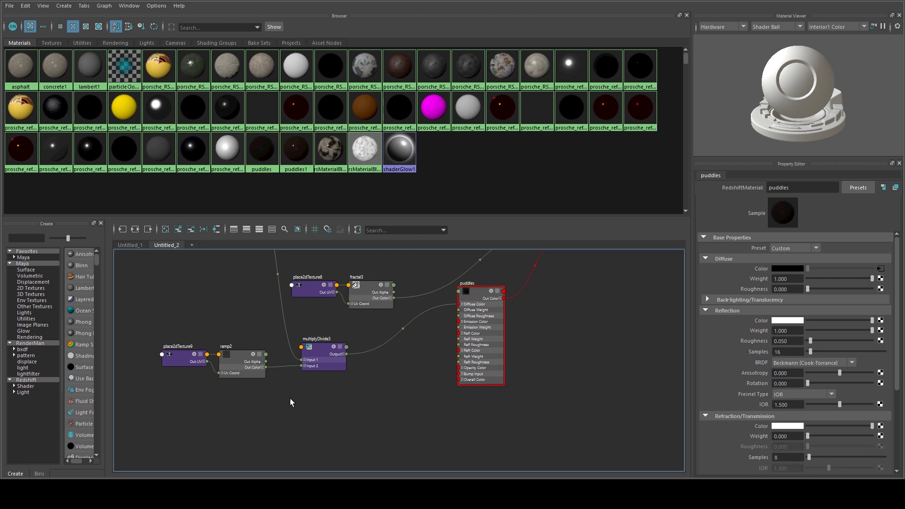
# Move the ramp and its placement node away from the multiplyDivide node and add a noise texture below them
pyautogui.keyDown('alt'); pyautogui.moveTo(272, 397); pyautogui.dragTo(382, 363, button='middle'); pyautogui.keyUp('alt')
pyautogui.moveTo(296, 304); pyautogui.dragTo(341, 301)
pyautogui.moveTo(269, 272); pyautogui.dragTo(314, 310)
pyautogui.click(278, 357)
pyautogui.press('Tab')
pyautogui.write('NOI')
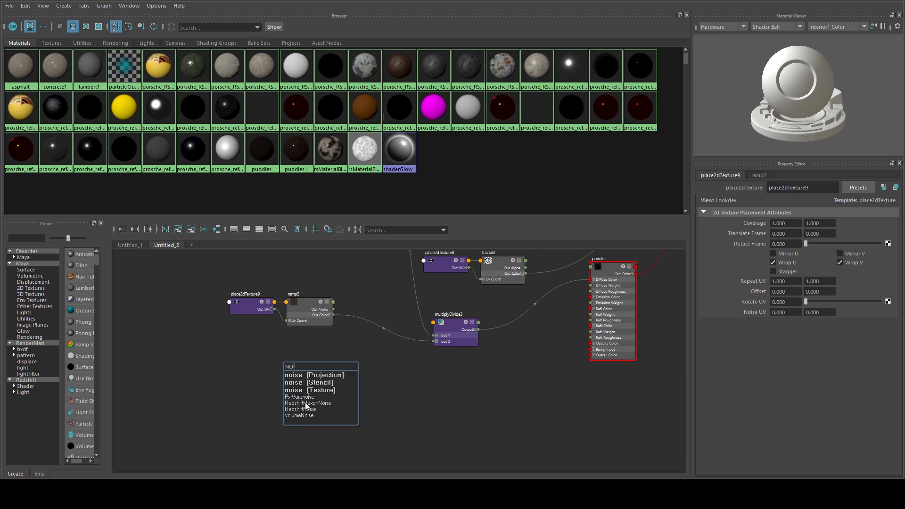
pyautogui.click(314, 390)
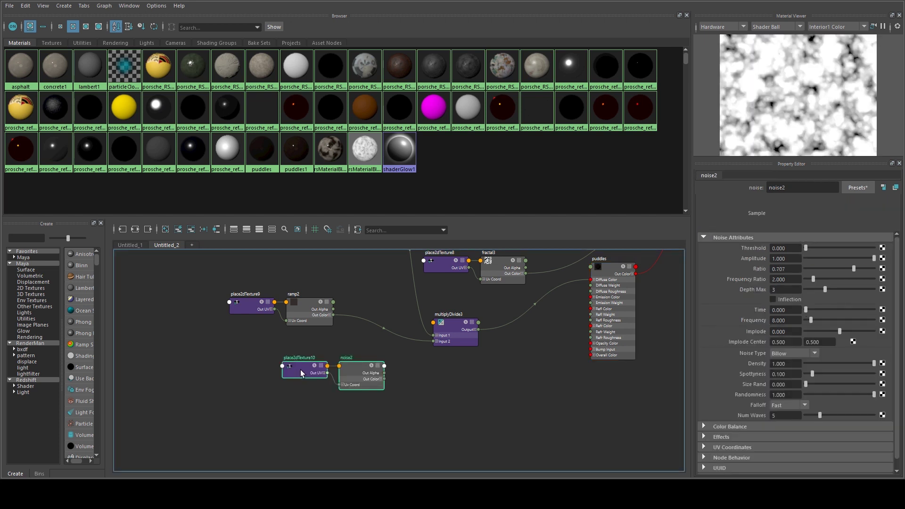
# Add a second multiplyDivide node with the ramp's Out Color as Input 1 and the noise's Out Color as Input 2
pyautogui.press('Tab')
pyautogui.write('MUL')
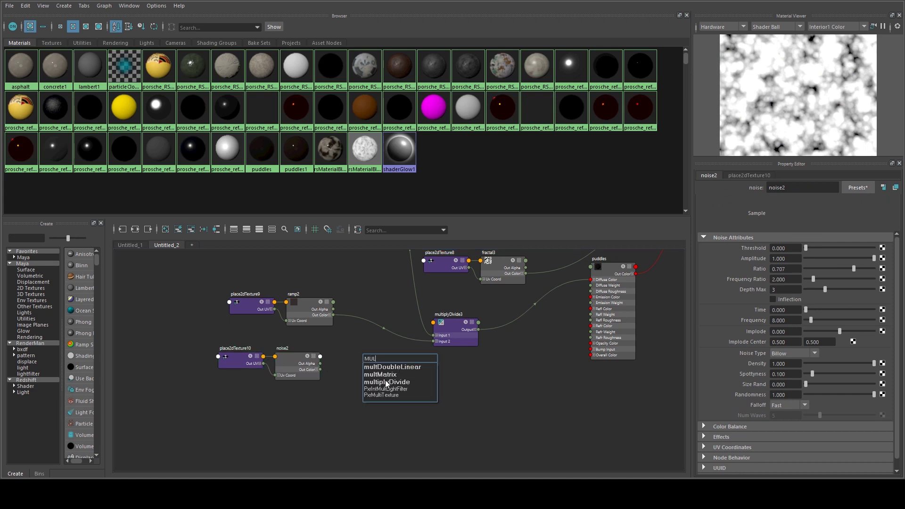
pyautogui.click(382, 382)
pyautogui.moveTo(333, 315); pyautogui.dragTo(359, 366)
# Set the noise texture's Ratio to 1, Frequency Ratio to 10 and Depth Max to 6, and raise its Frequency
pyautogui.click(295, 359)
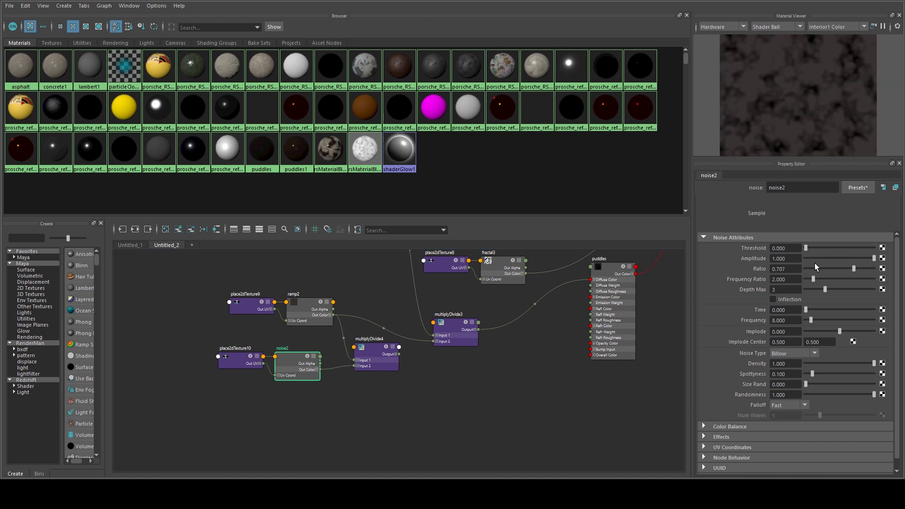
pyautogui.moveTo(853, 269); pyautogui.dragTo(904, 278)
pyautogui.moveTo(818, 278); pyautogui.dragTo(888, 280)
pyautogui.moveTo(824, 289); pyautogui.dragTo(847, 289)
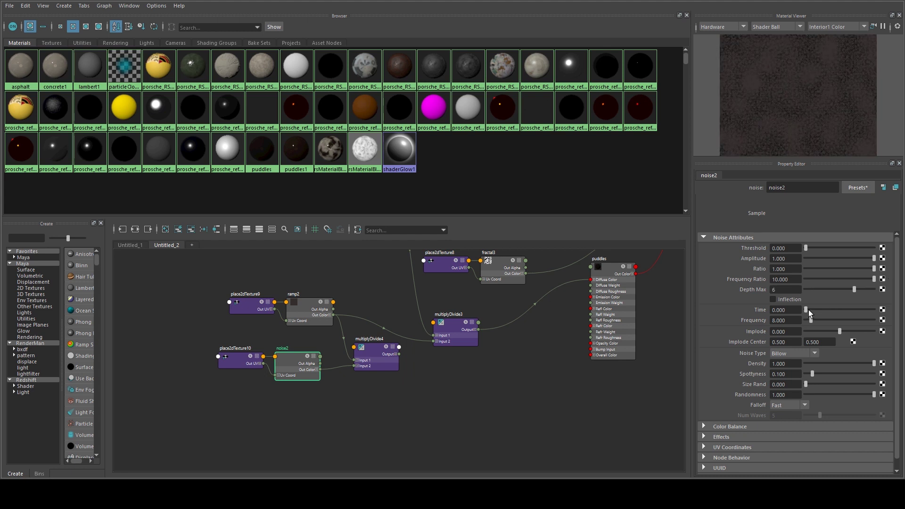
pyautogui.moveTo(812, 318); pyautogui.dragTo(844, 318)
# Connect the new multiplyDivide node's Output to Input 2 of the multiplyDivide node feeding the puddles material
pyautogui.click(370, 353)
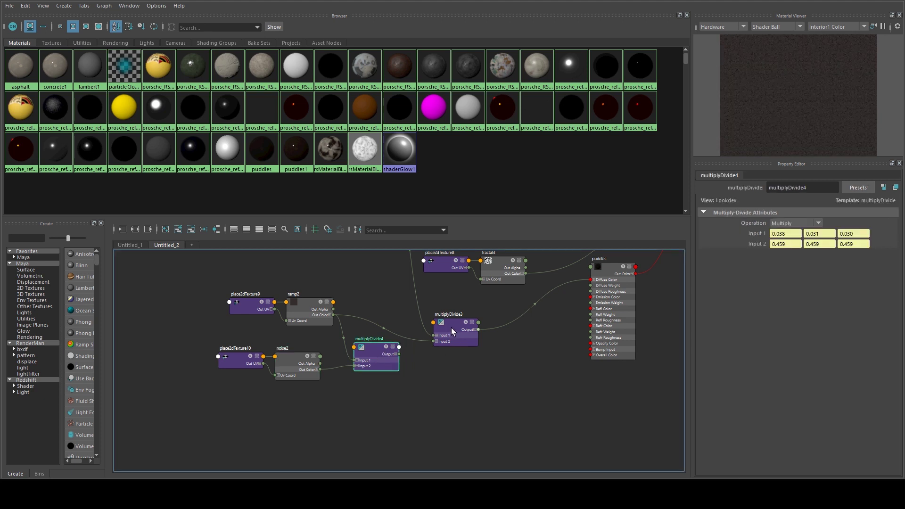
pyautogui.moveTo(404, 357); pyautogui.dragTo(434, 341)
pyautogui.click(448, 327)
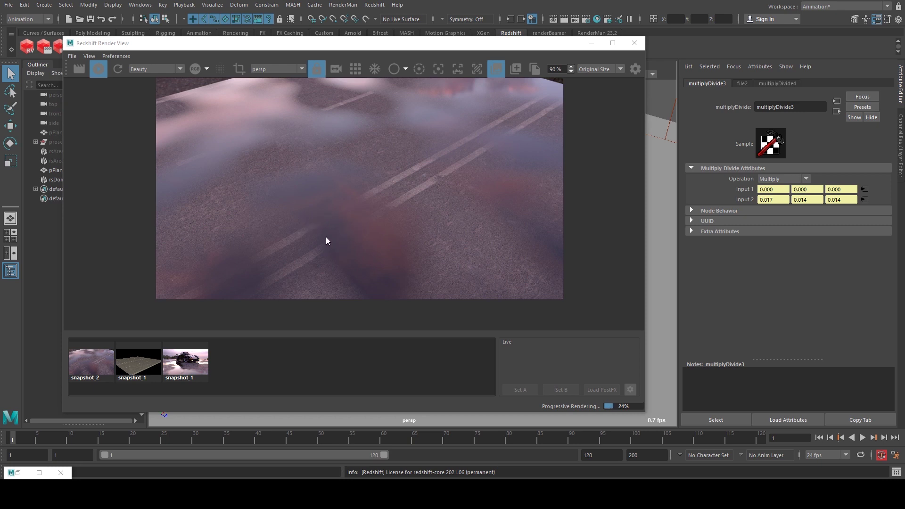
# Inspect the wet road render up close and from several camera angles
pyautogui.scroll(8, 340, 236)
pyautogui.scroll(-8, 349, 213)
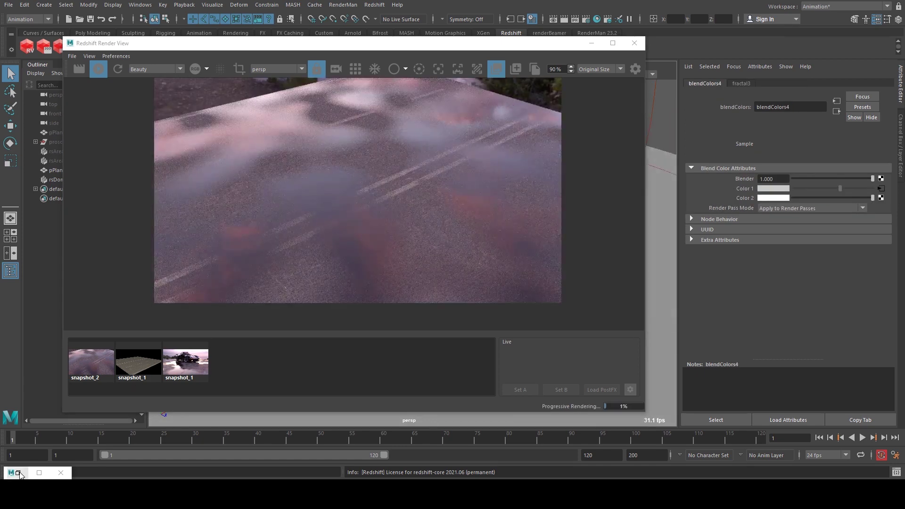
pyautogui.click(20, 475)
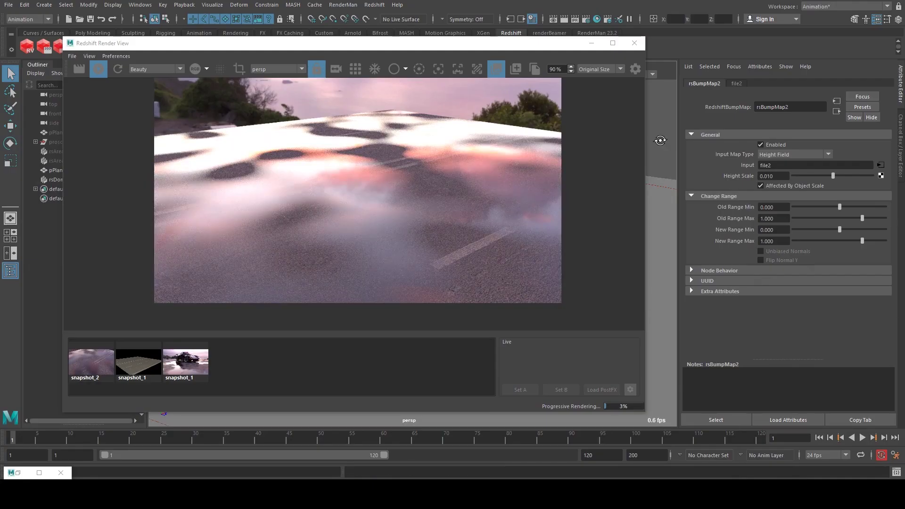
pyautogui.keyDown('alt'); pyautogui.moveTo(659, 141); pyautogui.dragTo(663, 151); pyautogui.keyUp('alt')
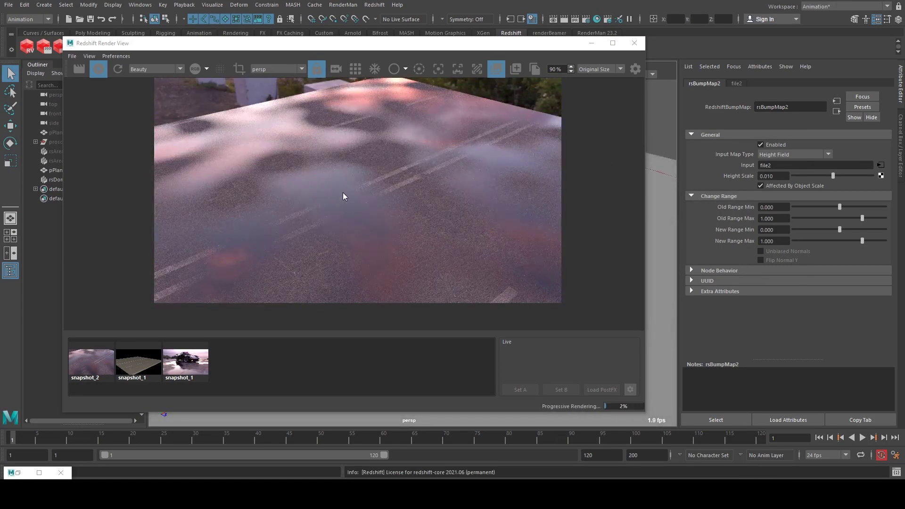
pyautogui.keyDown('alt'); pyautogui.moveTo(663, 122); pyautogui.dragTo(654, 144); pyautogui.keyUp('alt')
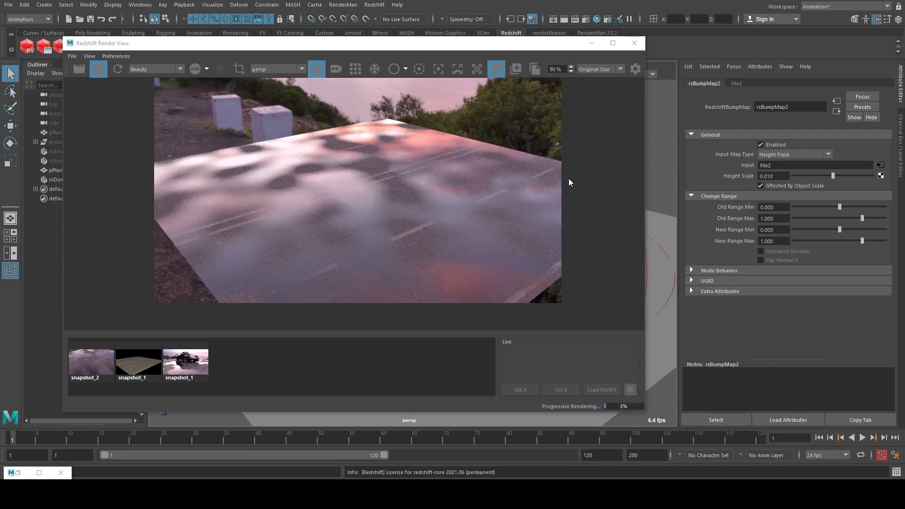
pyautogui.keyDown('alt'); pyautogui.moveTo(658, 125); pyautogui.dragTo(667, 165); pyautogui.keyUp('alt')
pyautogui.moveTo(421, 38); pyautogui.dragTo(444, 34)
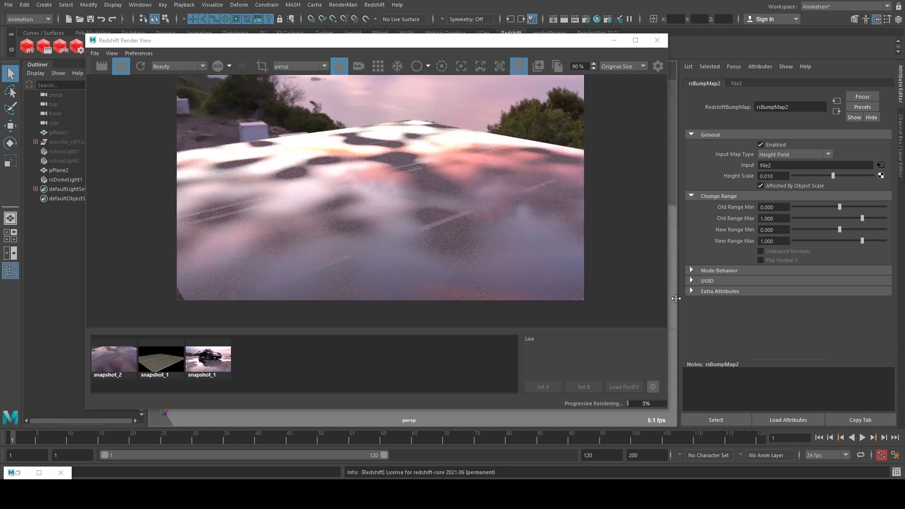
# Brighten the asphalt material's reflection color to a medium-dark gray and reduce its reflection weight to 0.493
pyautogui.click(674, 298)
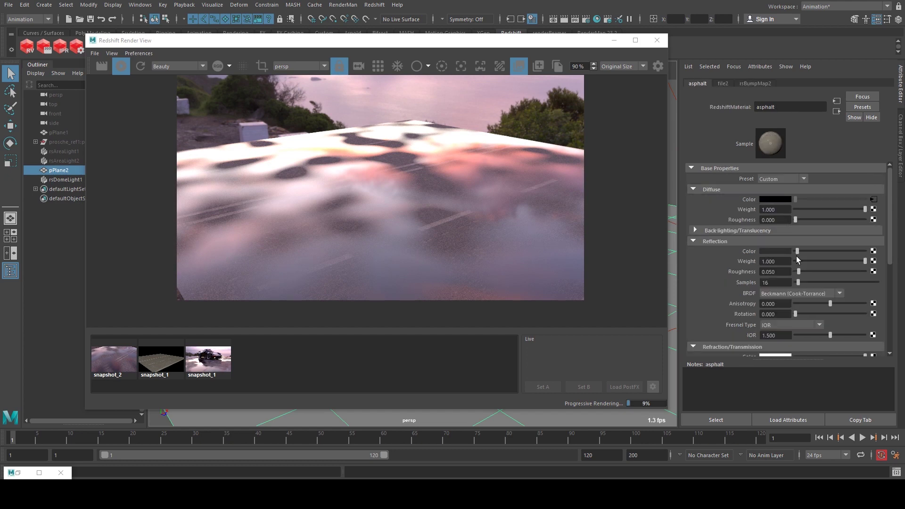
pyautogui.moveTo(798, 252); pyautogui.dragTo(819, 252)
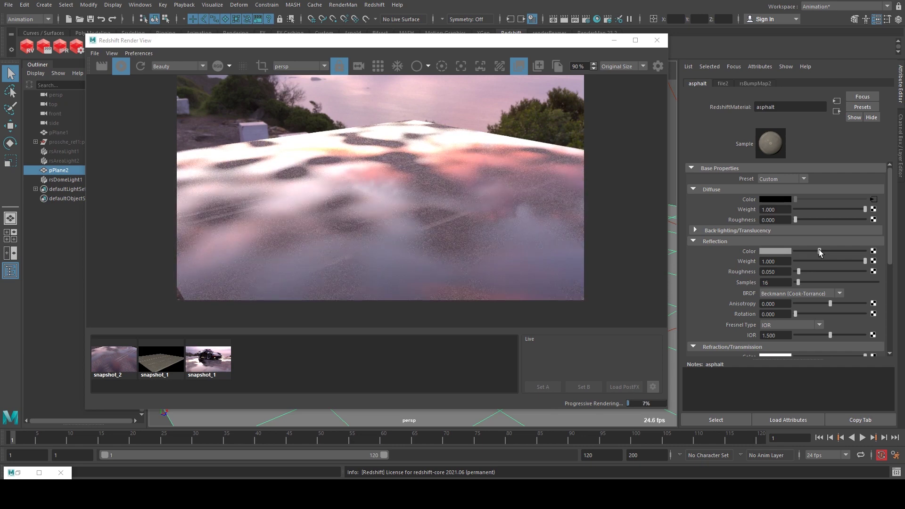
pyautogui.moveTo(819, 252); pyautogui.dragTo(811, 251)
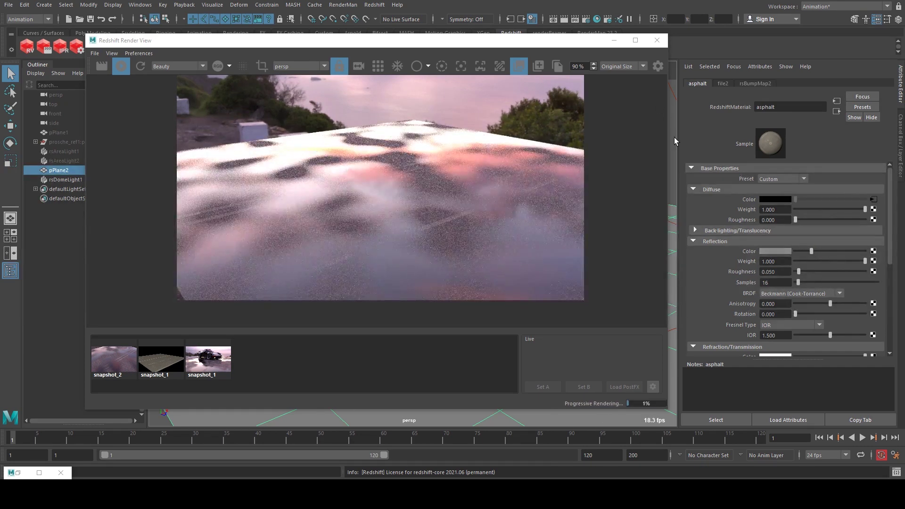
pyautogui.keyDown('alt'); pyautogui.moveTo(673, 143); pyautogui.dragTo(674, 145); pyautogui.keyUp('alt')
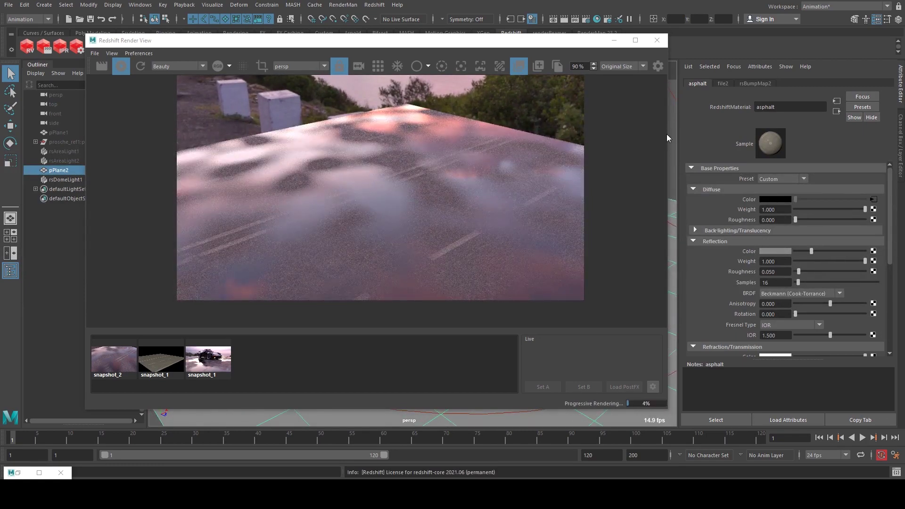
pyautogui.keyDown('alt'); pyautogui.moveTo(673, 143); pyautogui.dragTo(667, 140); pyautogui.keyUp('alt')
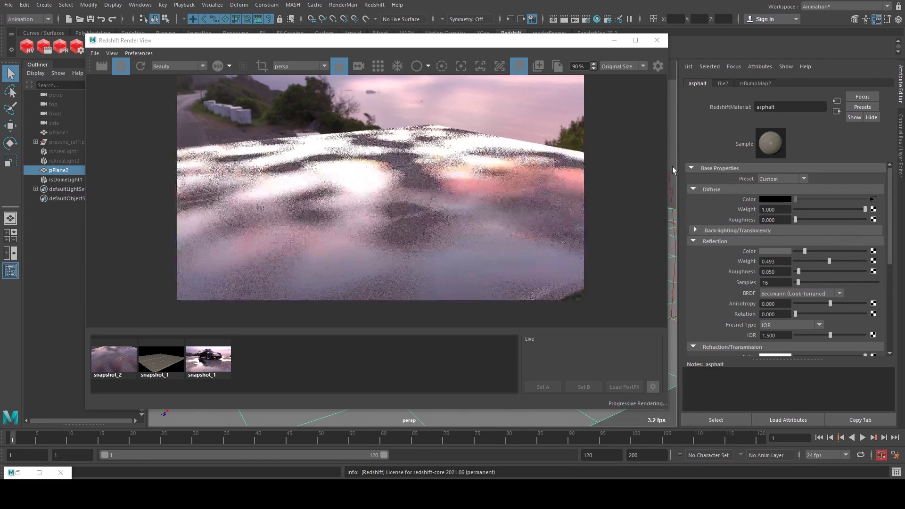
pyautogui.keyDown('alt'); pyautogui.moveTo(673, 170); pyautogui.dragTo(663, 149); pyautogui.keyUp('alt')
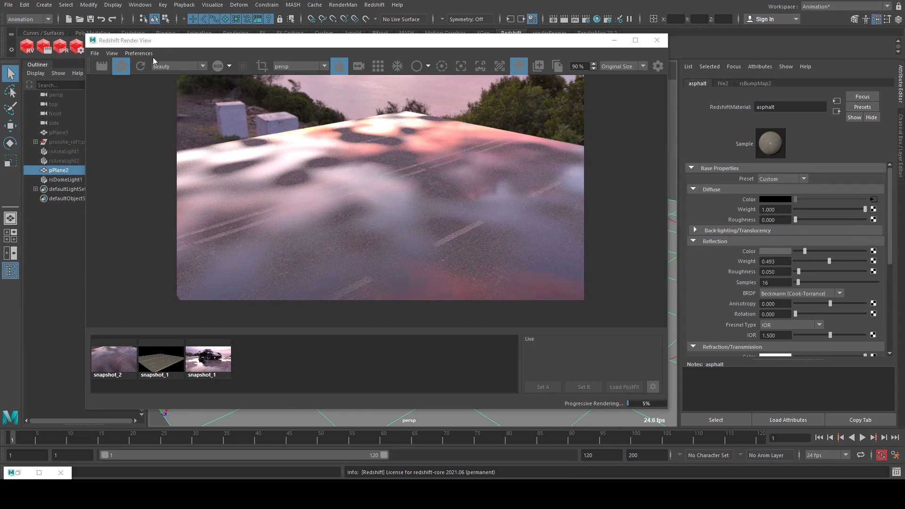
# Unhide the Porsche model and both area lights so they render on the wet road
pyautogui.click(72, 143)
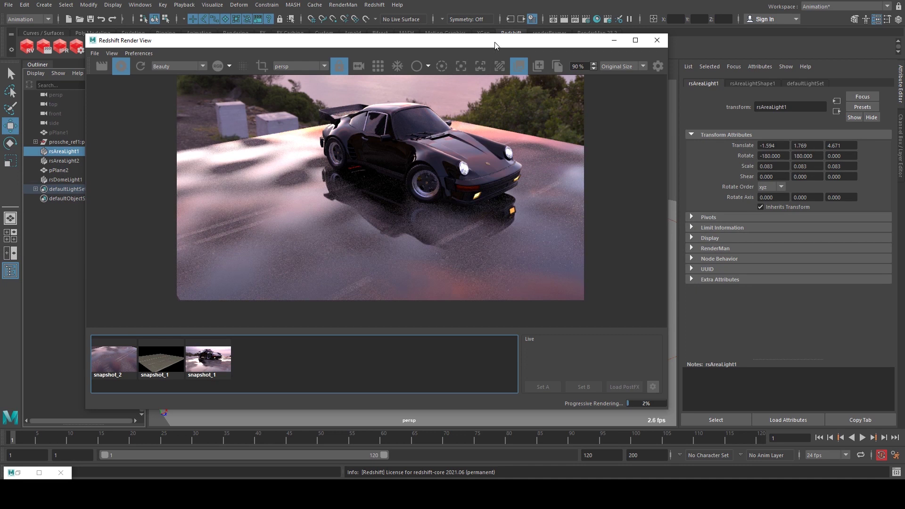
pyautogui.moveTo(495, 45); pyautogui.dragTo(457, 49)
# Set the reflection IOR to 1.33 on the puddles material used by the ground plane's material blender
pyautogui.click(643, 225)
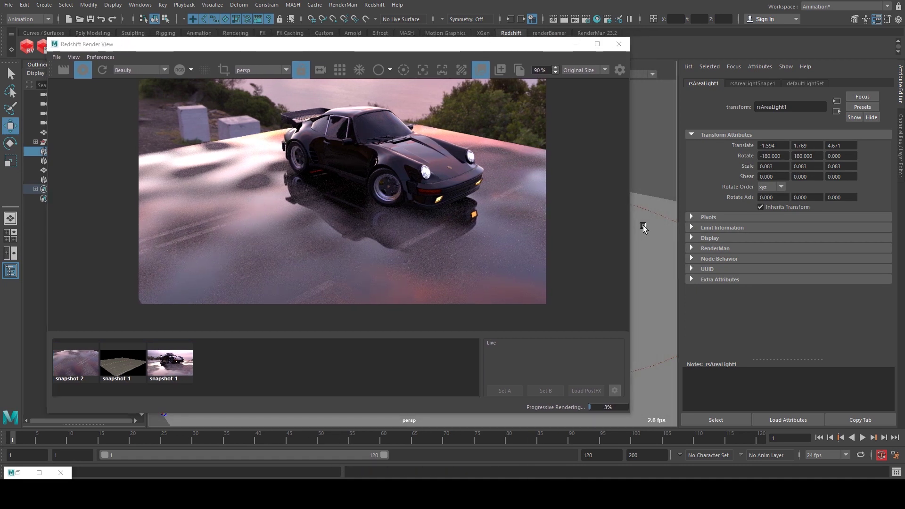
pyautogui.click(900, 138)
pyautogui.click(900, 95)
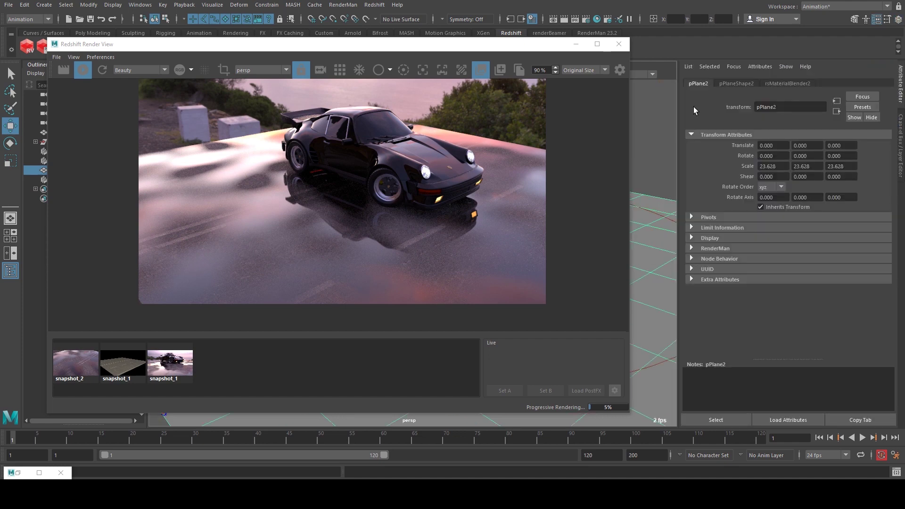
pyautogui.click(735, 83)
pyautogui.click(776, 84)
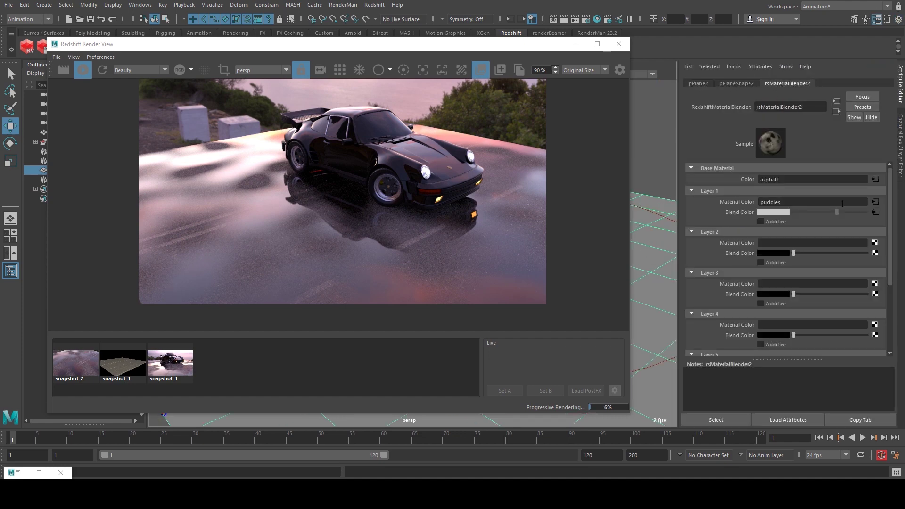
pyautogui.click(874, 203)
pyautogui.scroll(-1, 754, 292)
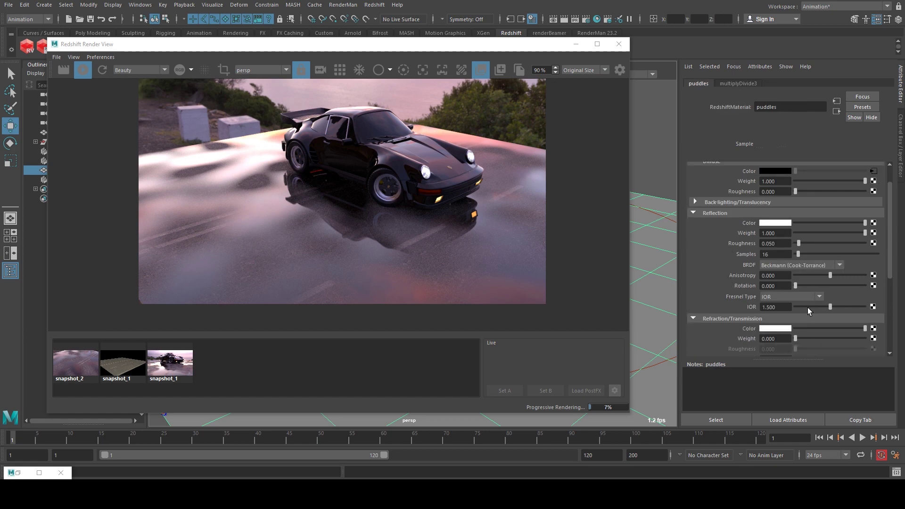
pyautogui.click(785, 306)
pyautogui.write('1.33')
pyautogui.press('Return')
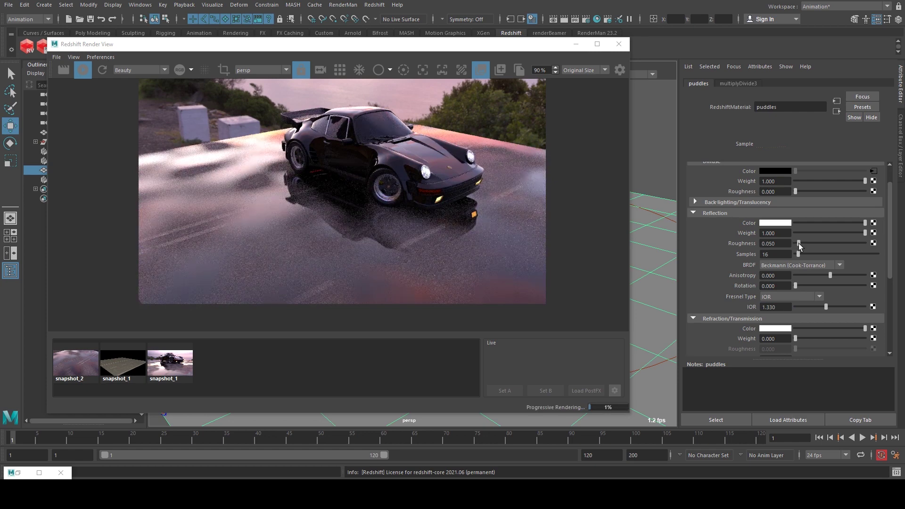
# Raise the puddles material's reflection roughness, trying 0.065 and settling on 0.110
pyautogui.click(775, 244)
pyautogui.write('.065')
pyautogui.press('Return')
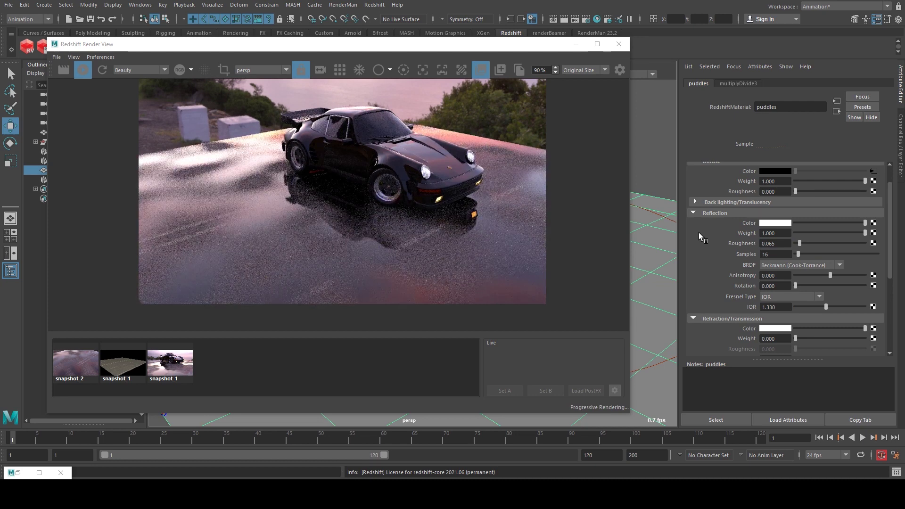
pyautogui.moveTo(800, 243); pyautogui.dragTo(803, 243)
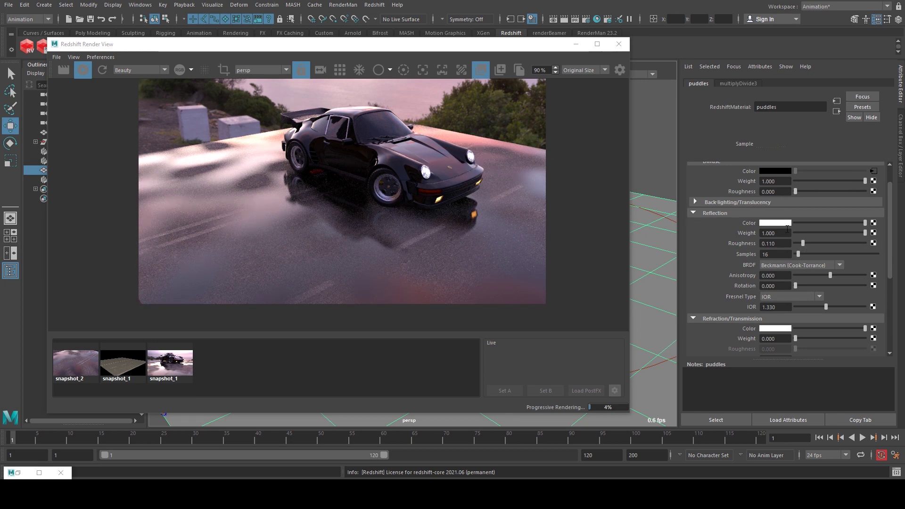
# Dim the puddles material's reflection color from white to light gray and check the road from other camera angles
pyautogui.moveTo(857, 224); pyautogui.dragTo(834, 228)
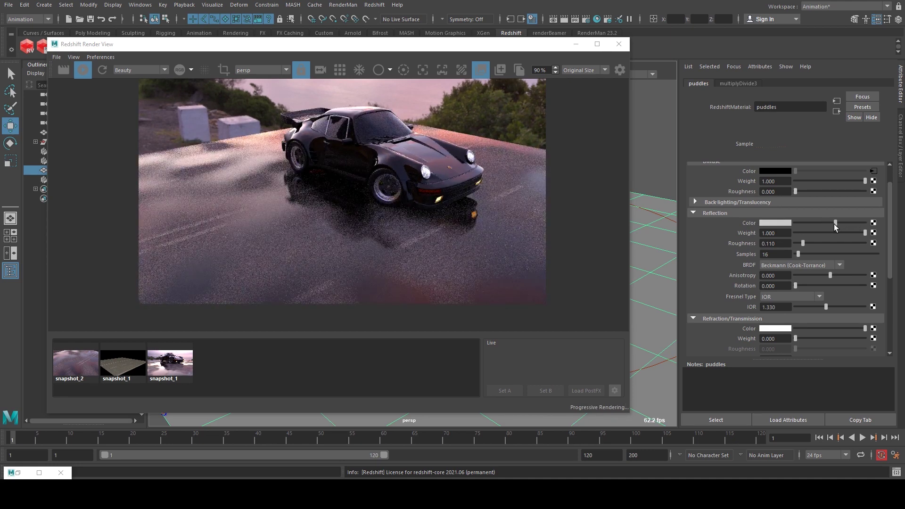
pyautogui.moveTo(834, 227); pyautogui.dragTo(865, 223)
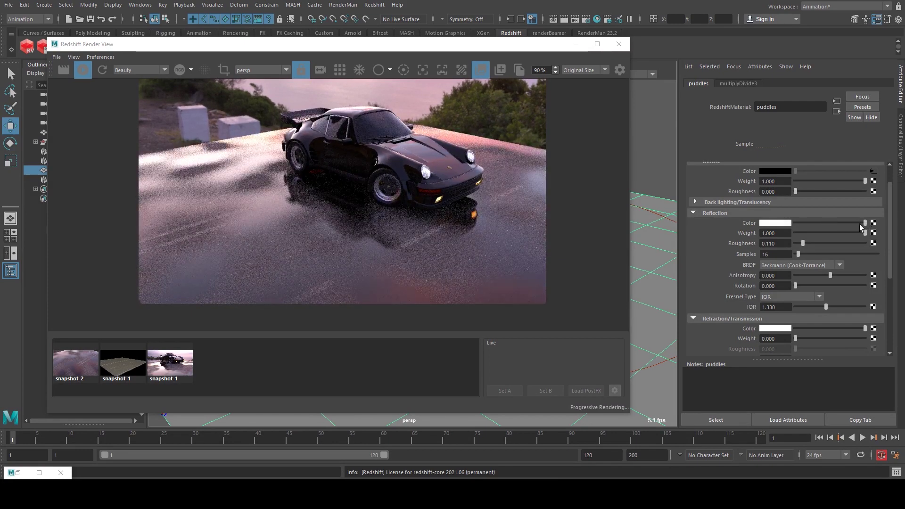
pyautogui.click(840, 223)
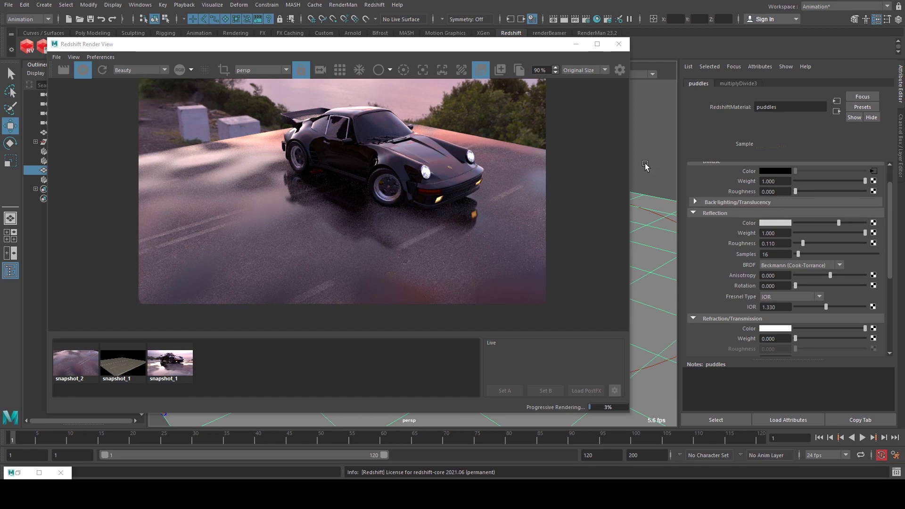
pyautogui.keyDown('alt'); pyautogui.moveTo(645, 163); pyautogui.dragTo(642, 192, button='middle'); pyautogui.keyUp('alt')
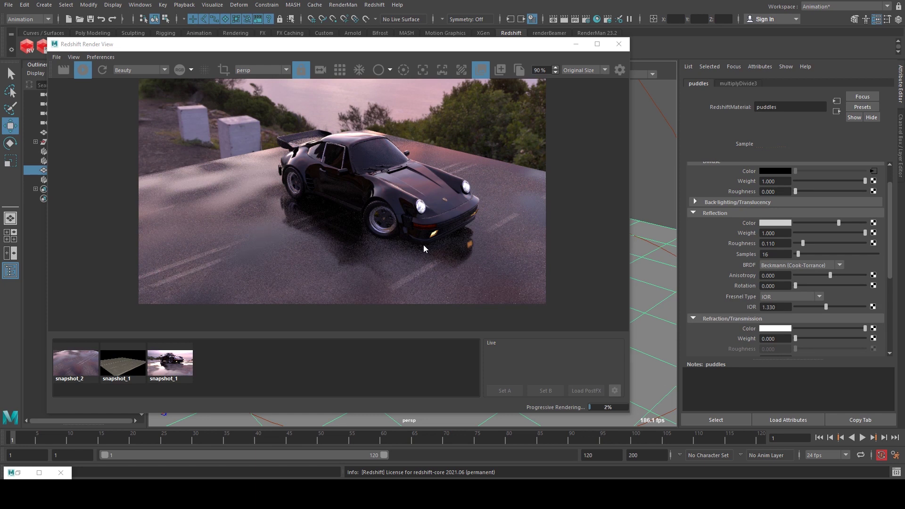
pyautogui.keyDown('alt'); pyautogui.moveTo(642, 177); pyautogui.dragTo(645, 164); pyautogui.keyUp('alt')
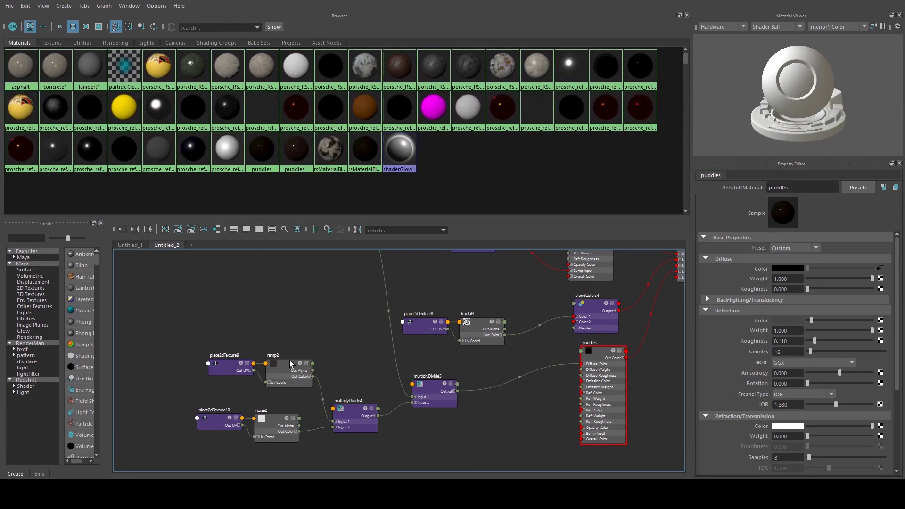
# Try a brighter color on the ramp2 node, and settle on a dark brownish gray
pyautogui.click(289, 366)
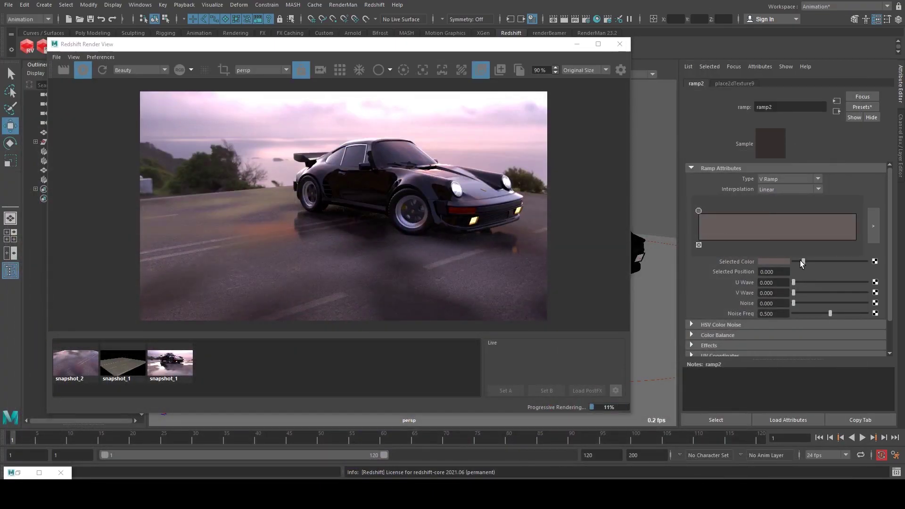
pyautogui.click(799, 261)
pyautogui.moveTo(799, 261); pyautogui.dragTo(824, 263)
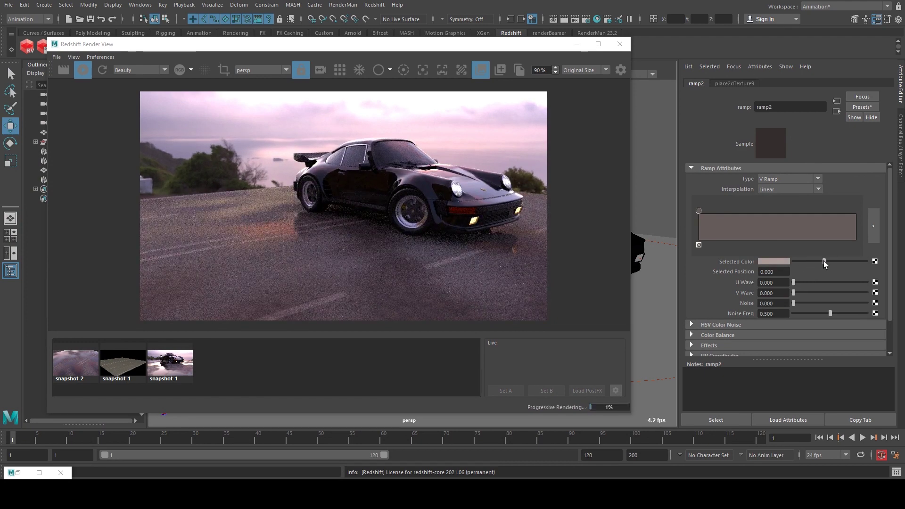
pyautogui.moveTo(824, 264); pyautogui.dragTo(803, 264)
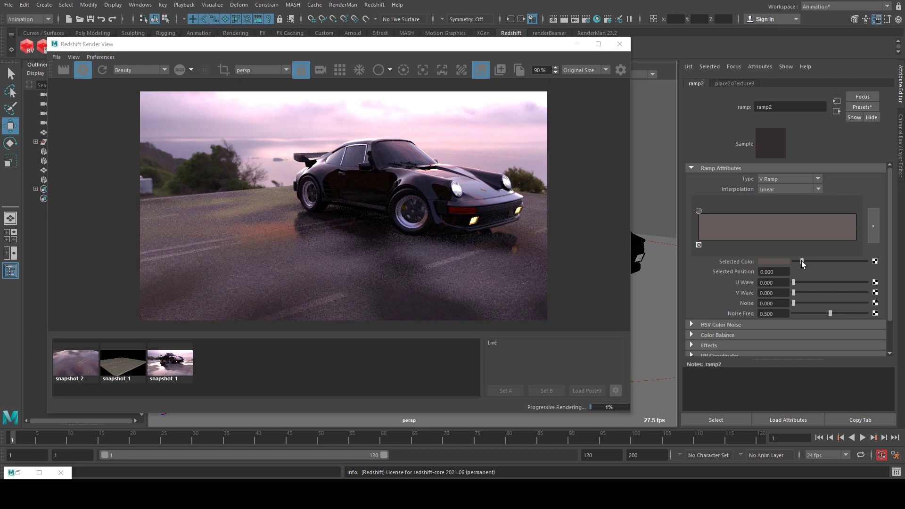
pyautogui.moveTo(802, 264); pyautogui.dragTo(800, 264)
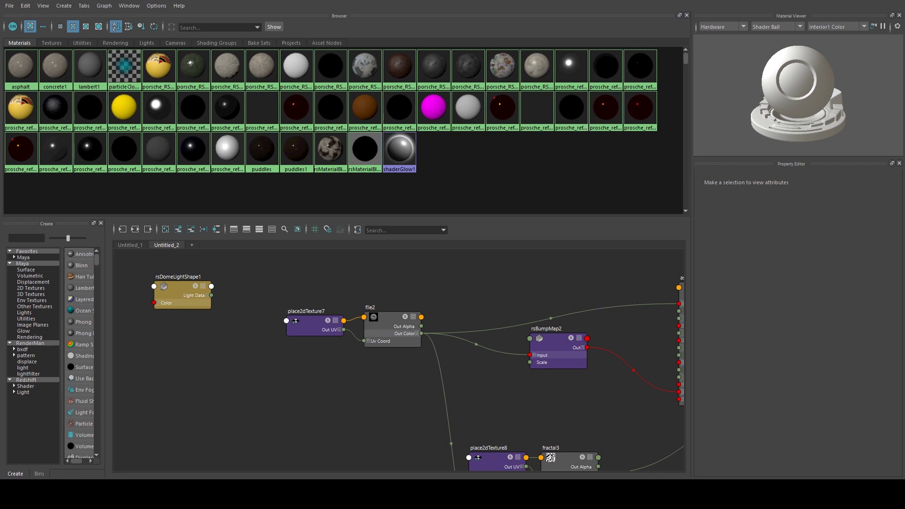
# Add a remapValue node to the shader graph and place it between the fractal3 node and the material blender
pyautogui.keyDown('alt'); pyautogui.moveTo(542, 295); pyautogui.dragTo(350, 230, button='middle'); pyautogui.keyUp('alt')
pyautogui.scroll(-3, 395, 282)
pyautogui.keyDown('alt'); pyautogui.moveTo(424, 352); pyautogui.dragTo(420, 345, button='middle'); pyautogui.keyUp('alt')
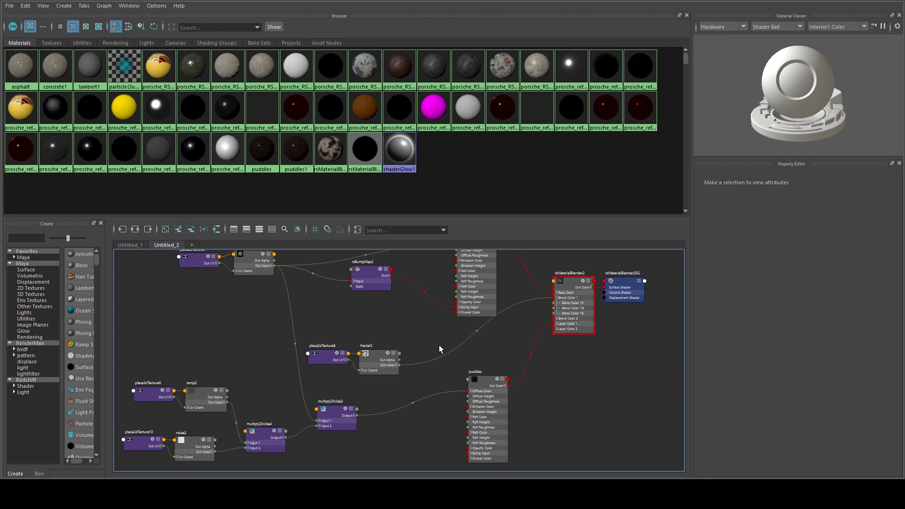
pyautogui.press('Tab')
pyautogui.write('va')
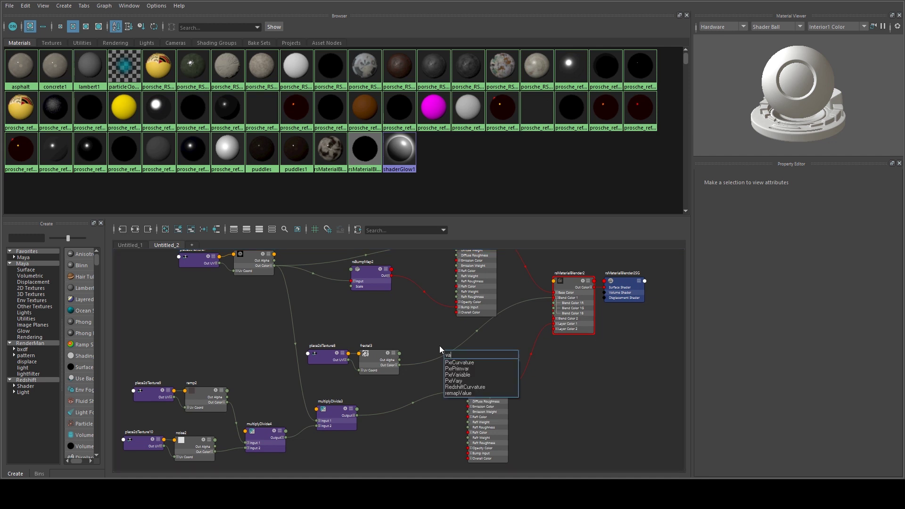
pyautogui.click(449, 393)
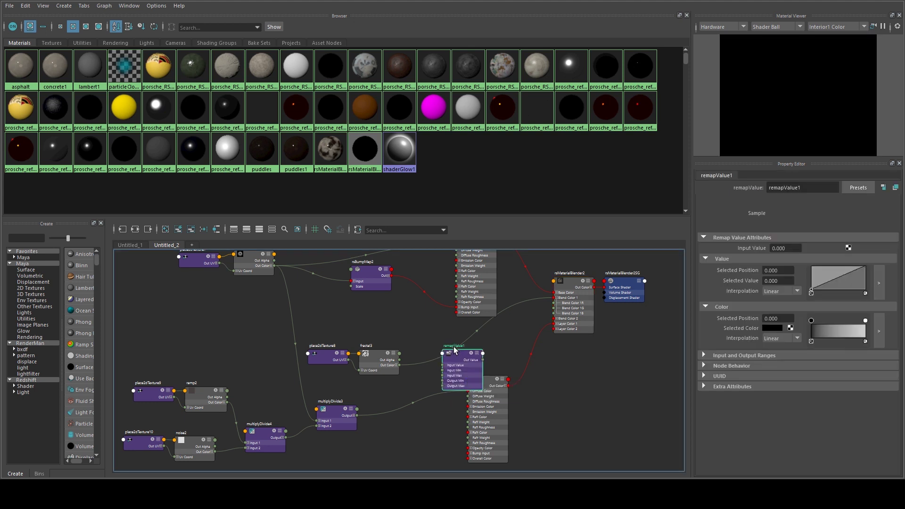
pyautogui.moveTo(451, 339); pyautogui.dragTo(477, 331)
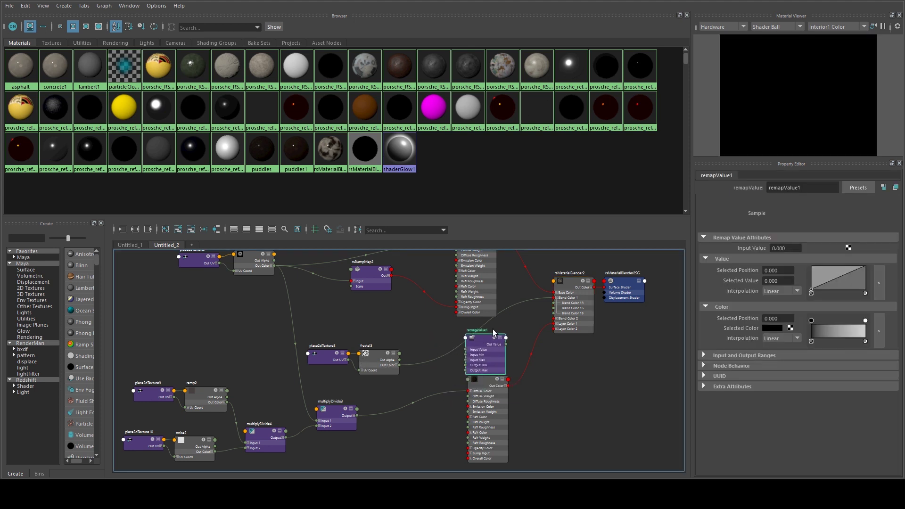
# Disconnect the fractal from the blender's Blend Color 1 and connect fractal3's Out Alpha to the remapValue node's Input Value
pyautogui.click(547, 300)
pyautogui.moveTo(548, 300); pyautogui.dragTo(389, 361)
pyautogui.moveTo(440, 346); pyautogui.dragTo(462, 342)
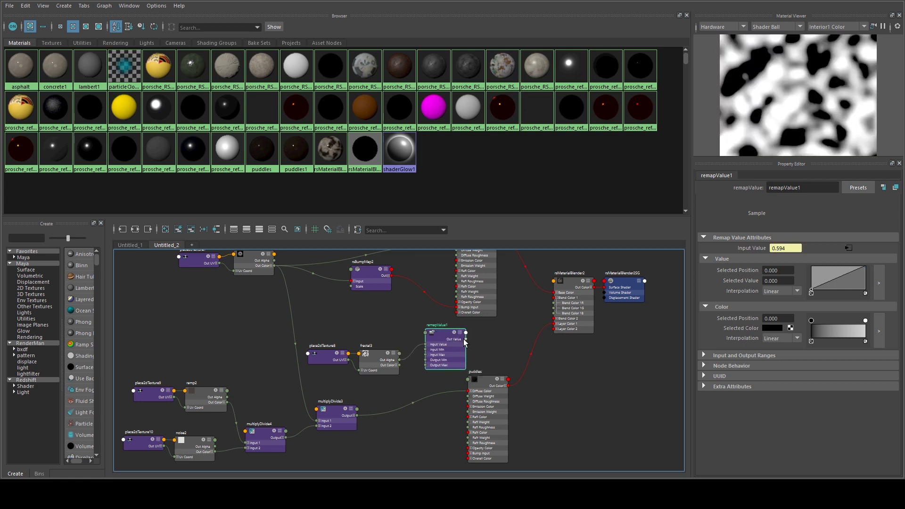
# Connect the remapValue node's Out Value to the individual R, G and B channels of Blend Color 1 on rsMaterialBlender2
pyautogui.scroll(3, 554, 308)
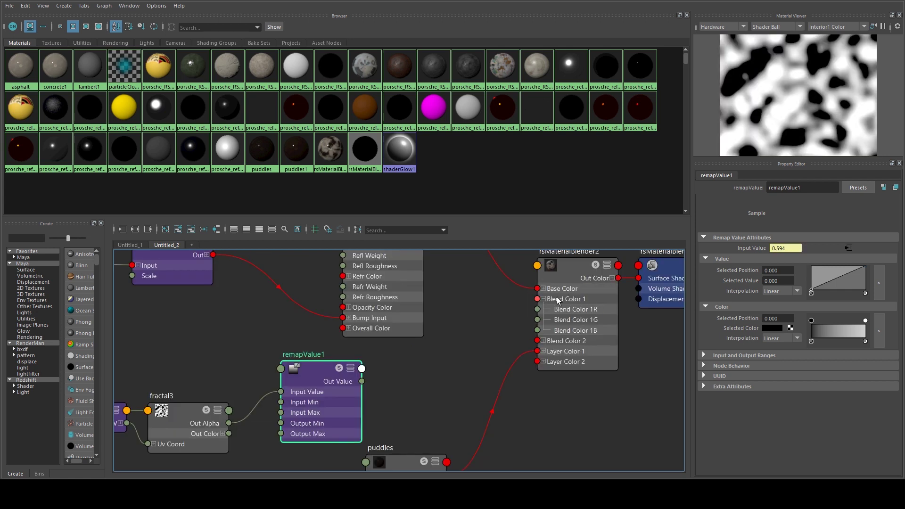
pyautogui.click(543, 298)
pyautogui.click(543, 299)
pyautogui.moveTo(362, 381); pyautogui.dragTo(537, 309)
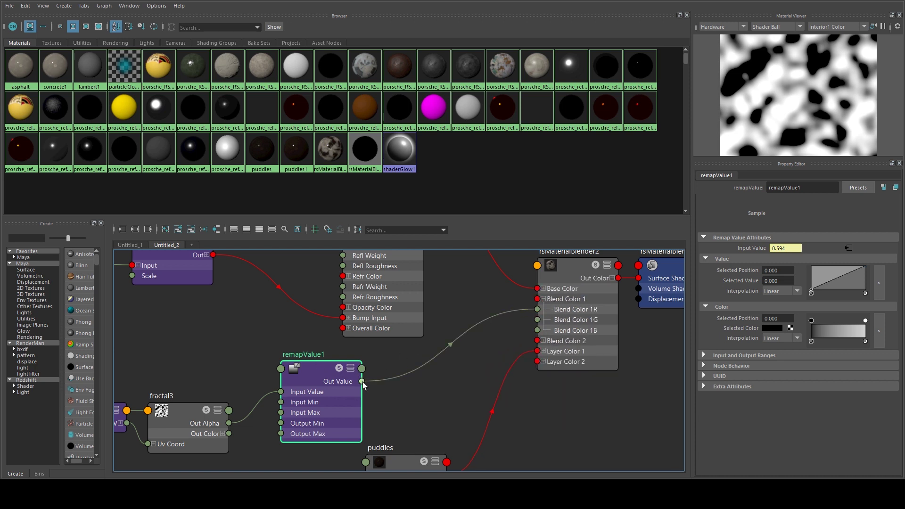
pyautogui.moveTo(362, 382); pyautogui.dragTo(556, 326)
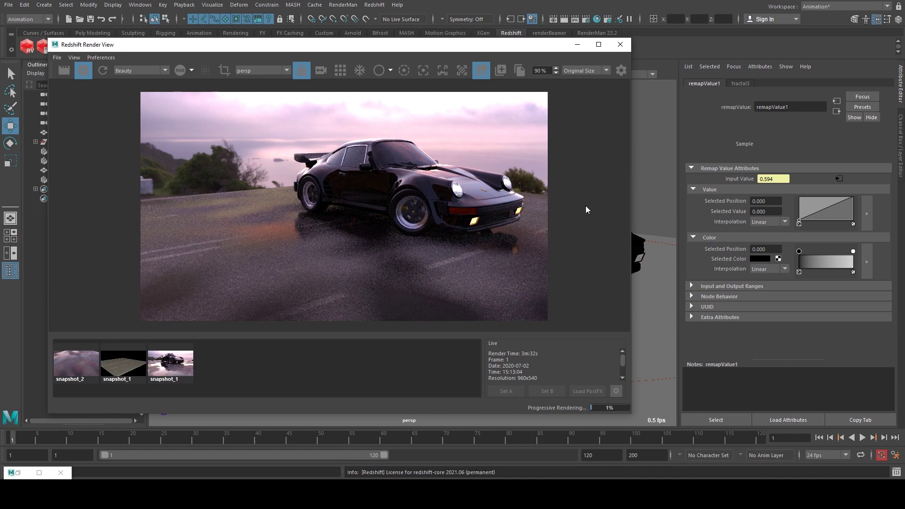
# Test the remapValue curve with its start point at position 0.809, its end value at 0.200 and its start value at 0.360, restoring each
pyautogui.moveTo(800, 222); pyautogui.dragTo(843, 223)
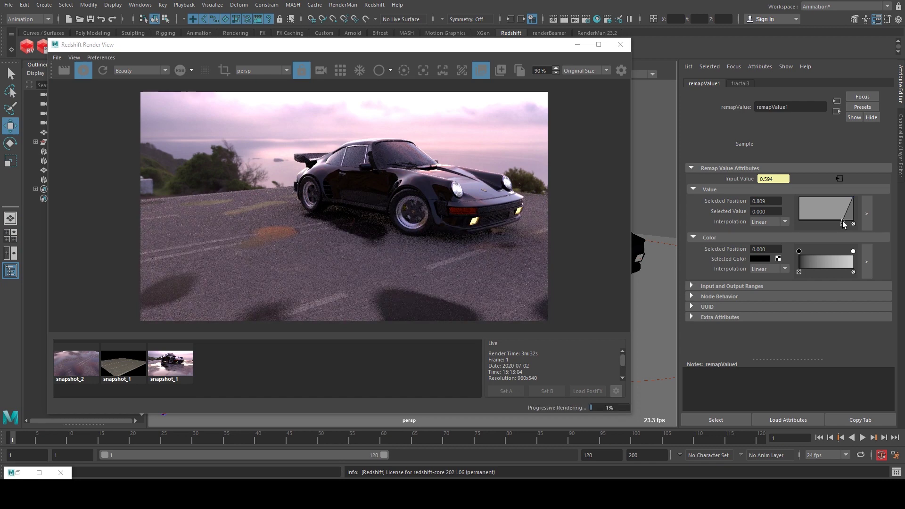
pyautogui.moveTo(843, 223); pyautogui.dragTo(798, 223)
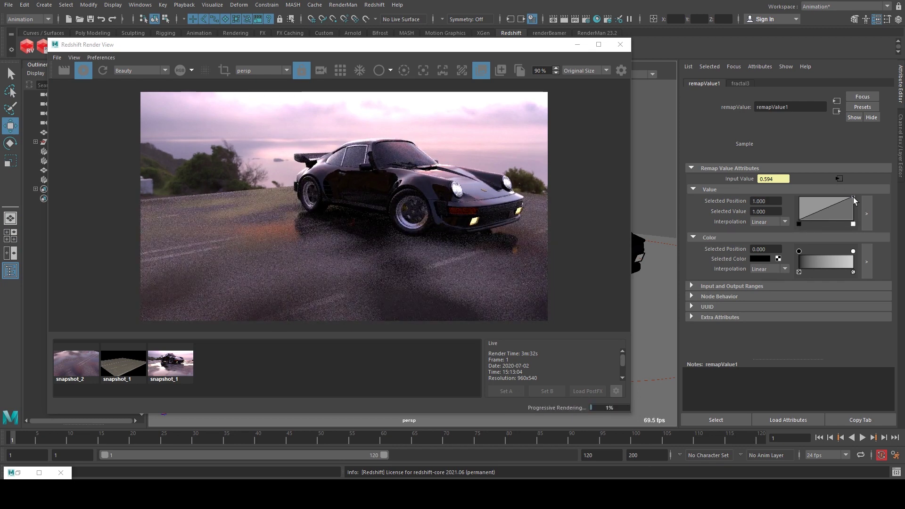
pyautogui.moveTo(853, 197); pyautogui.dragTo(859, 218)
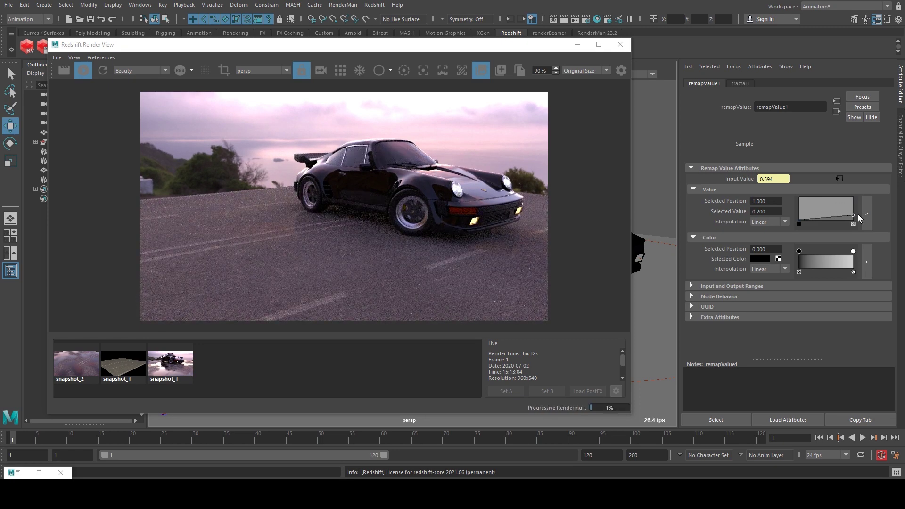
pyautogui.moveTo(859, 218); pyautogui.dragTo(872, 168)
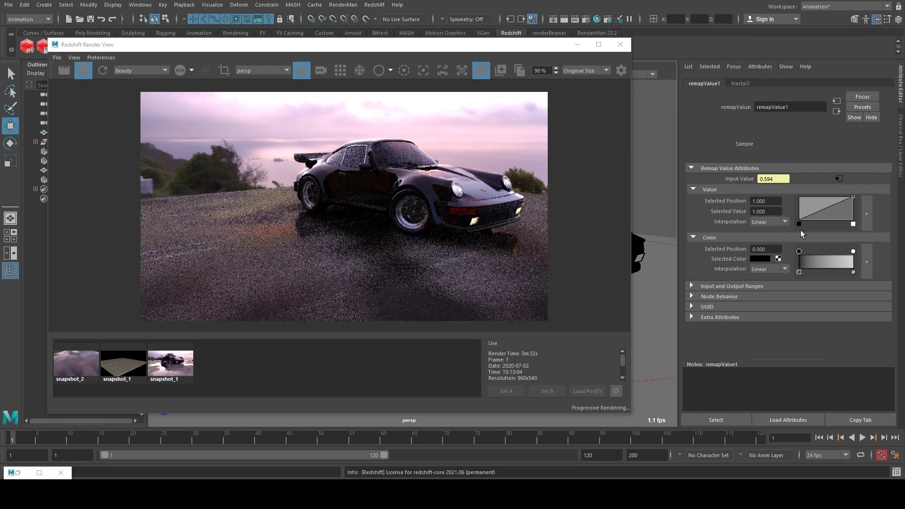
pyautogui.moveTo(799, 220)
pyautogui.mouseDown()
pyautogui.moveTo(798, 199)
pyautogui.moveTo(799, 211)
pyautogui.mouseUp()
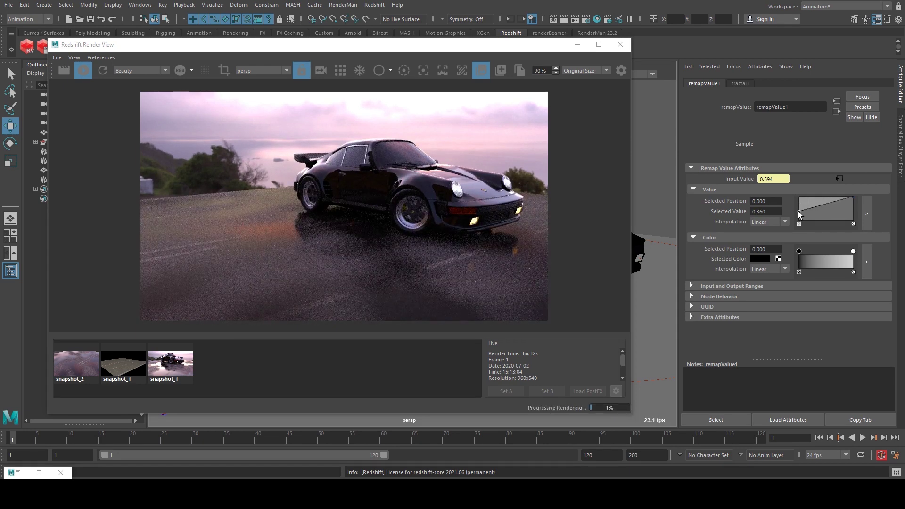
pyautogui.moveTo(798, 211); pyautogui.dragTo(798, 219)
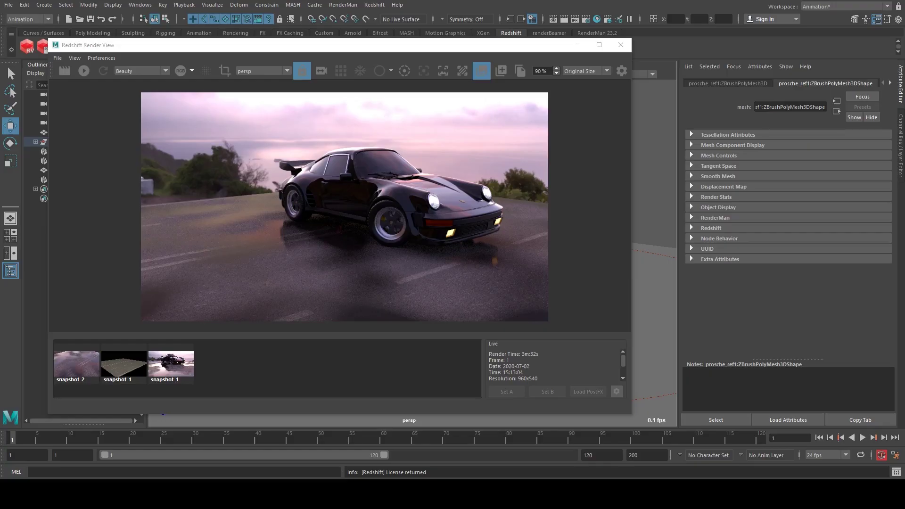